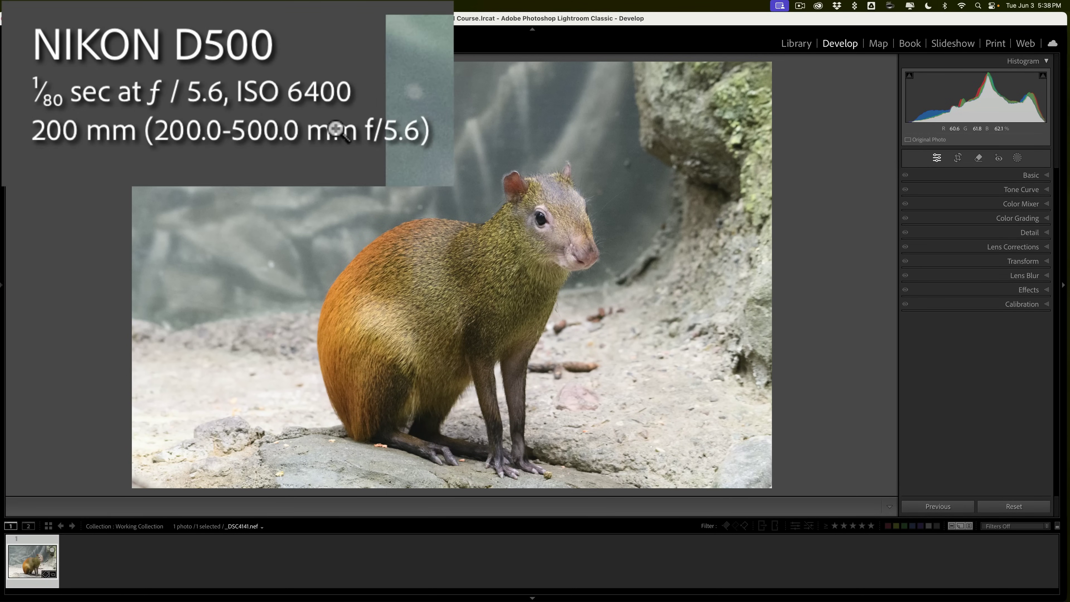
# Check the agouti's noise at 1:1, then hand the RAW off to Topaz Photo AI.
pyautogui.click(473, 180)
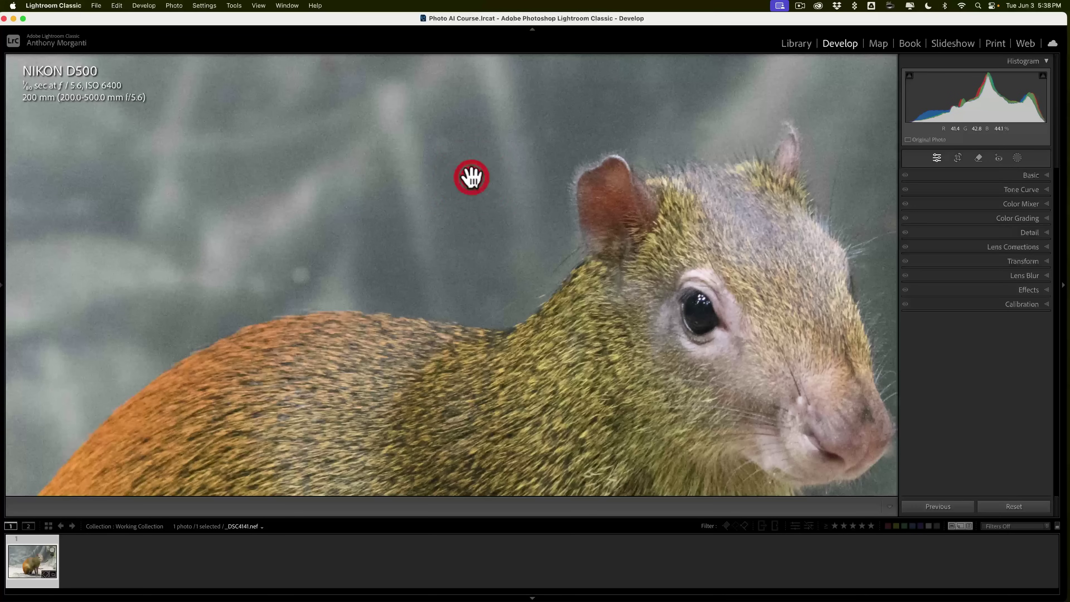
pyautogui.click(516, 151)
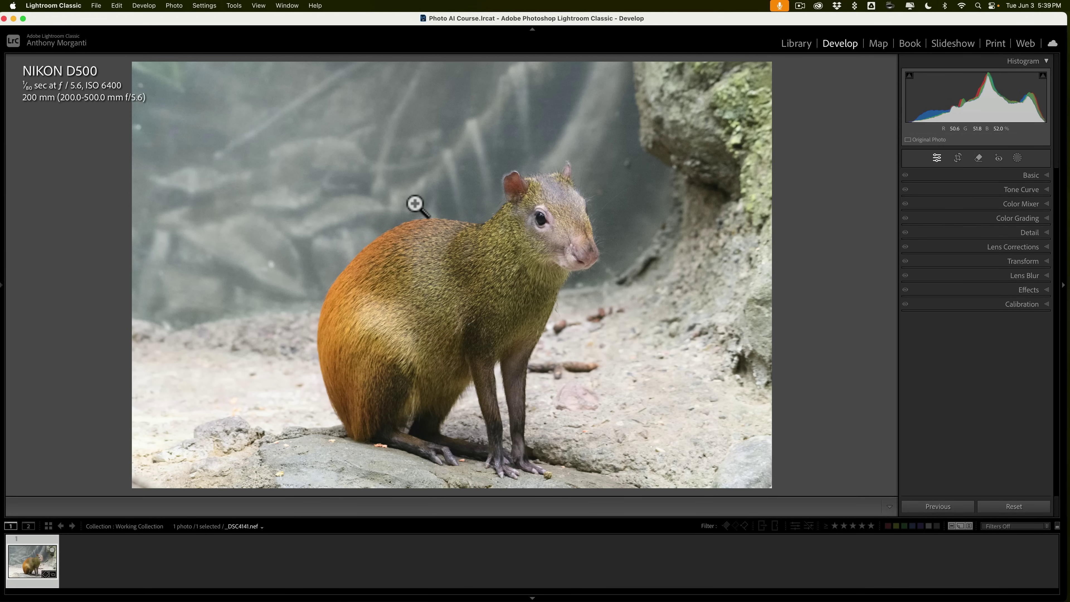
pyautogui.click(96, 6)
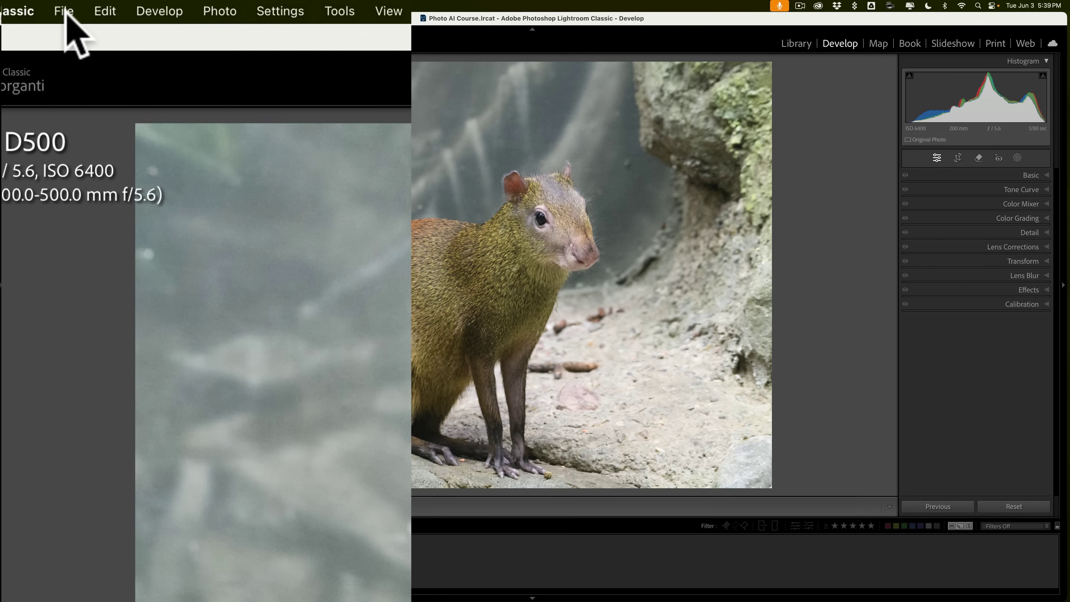
pyautogui.moveTo(162, 235)
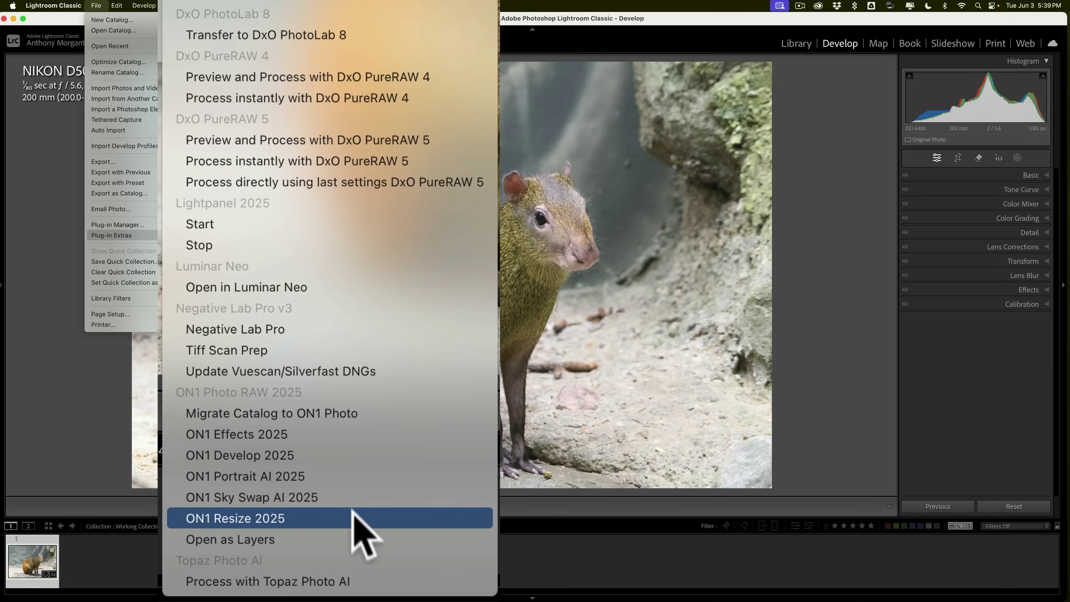
pyautogui.click(362, 581)
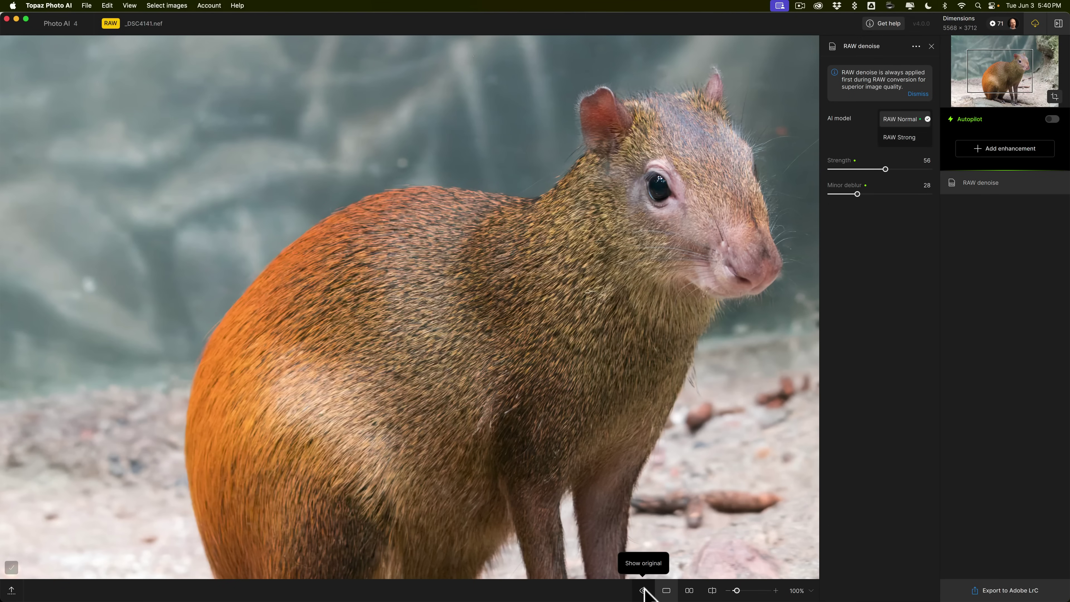
pyautogui.click(643, 590)
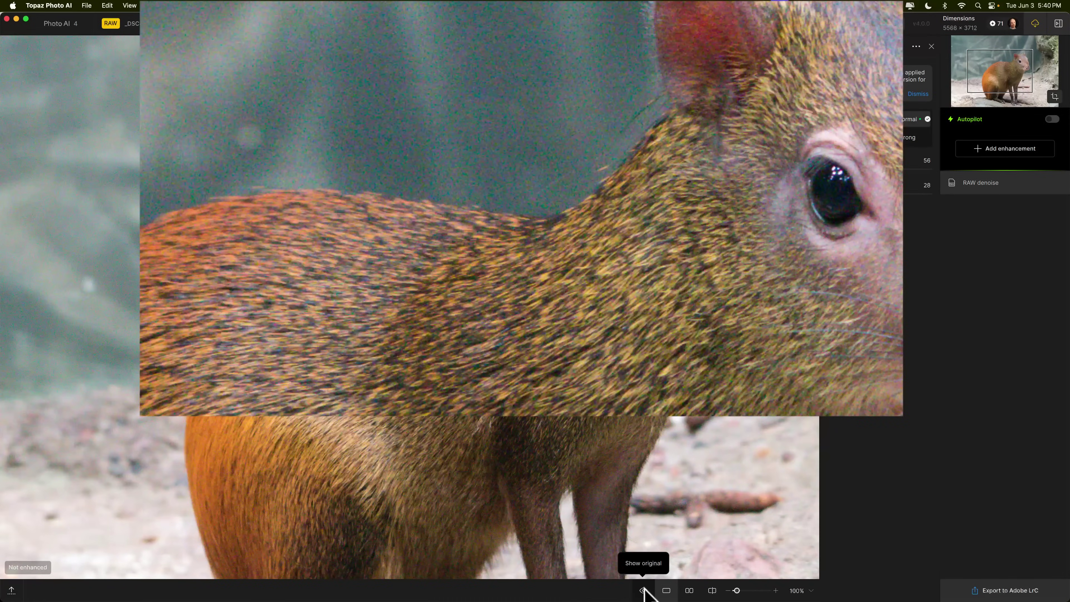
pyautogui.click(643, 590)
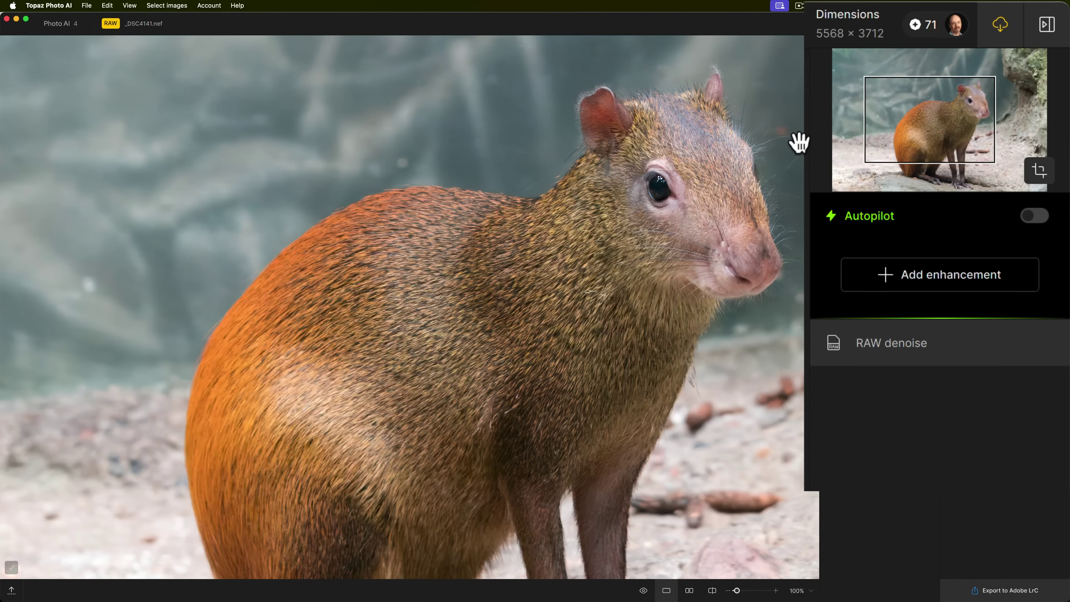
# Enable Autopilot and apply its RAW denoise, Upscale and Sharpen suggestions to the photo.
pyautogui.click(1035, 216)
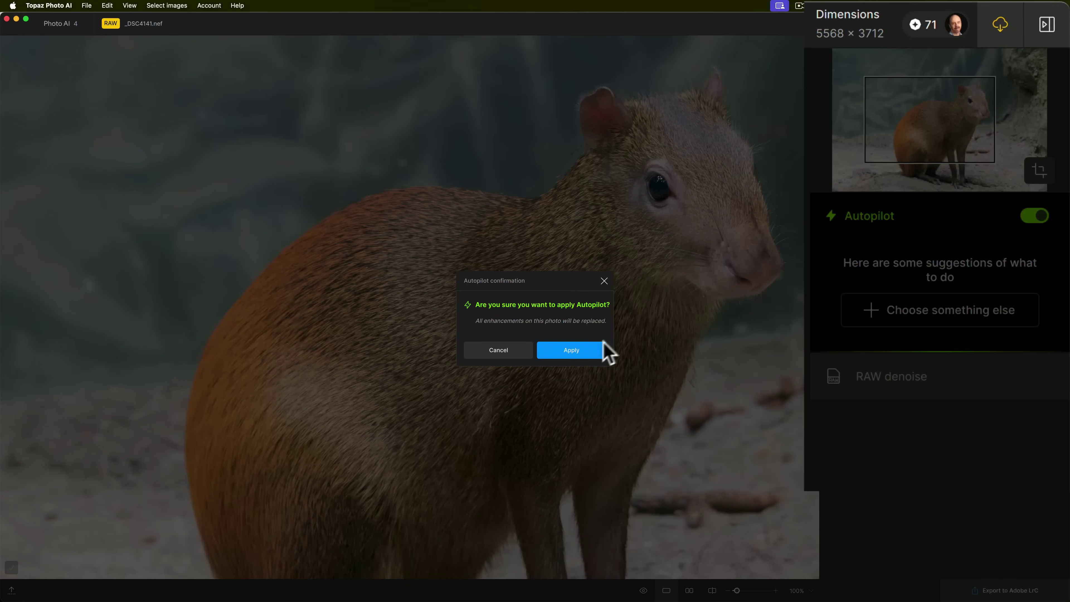
pyautogui.click(577, 349)
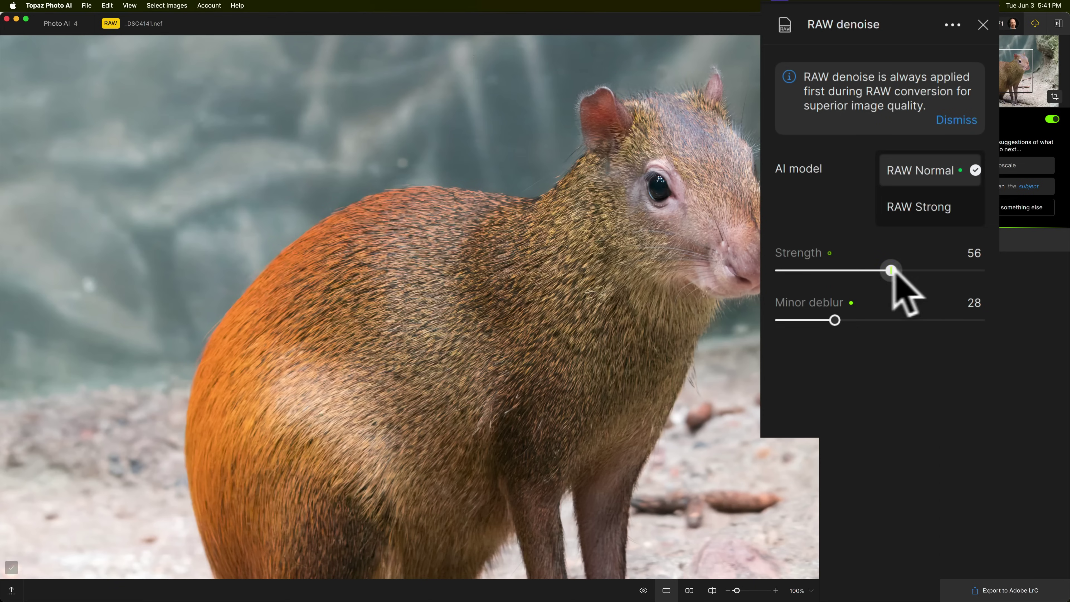
pyautogui.moveTo(890, 270); pyautogui.dragTo(957, 270)
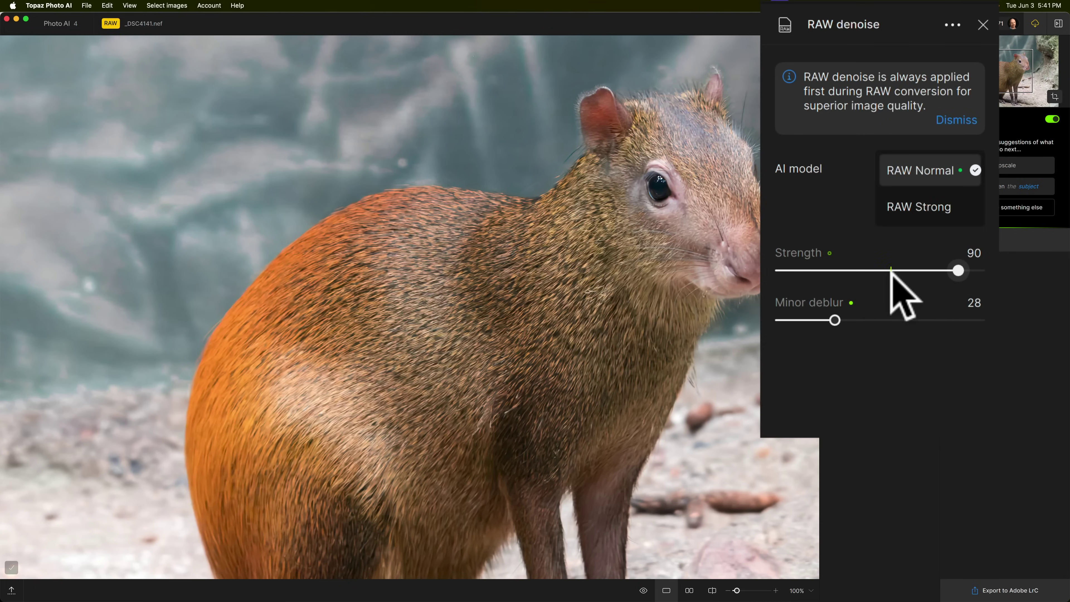
pyautogui.moveTo(796, 255)
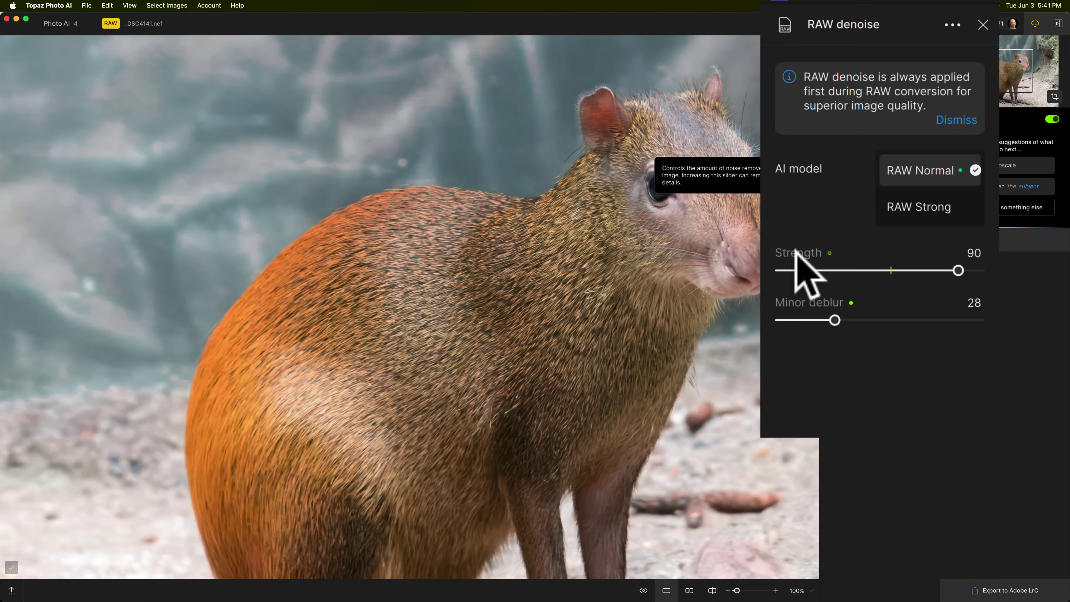
pyautogui.doubleClick(796, 250)
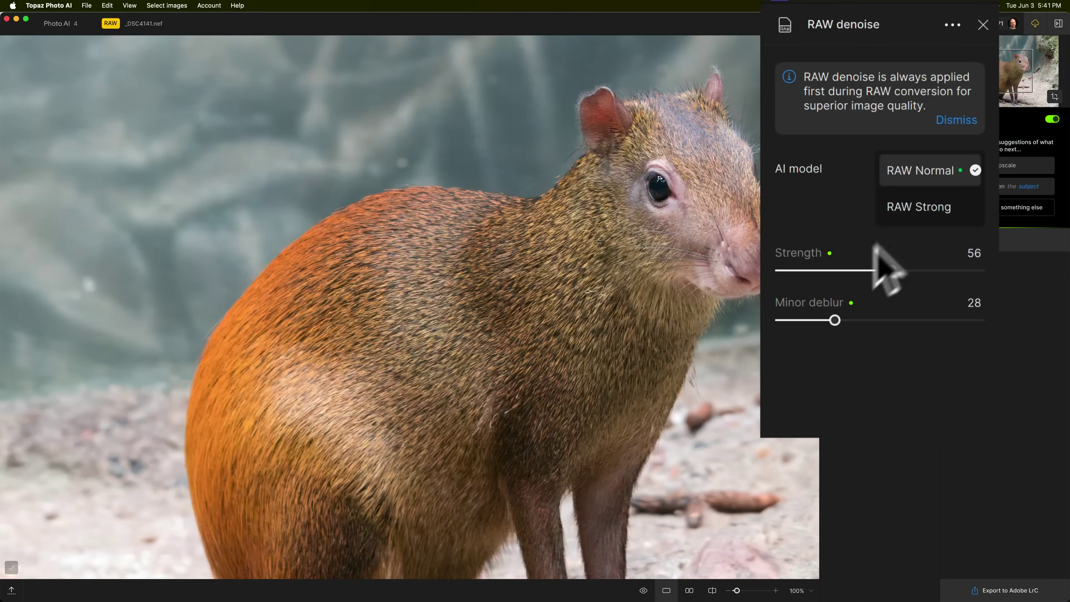
pyautogui.click(919, 206)
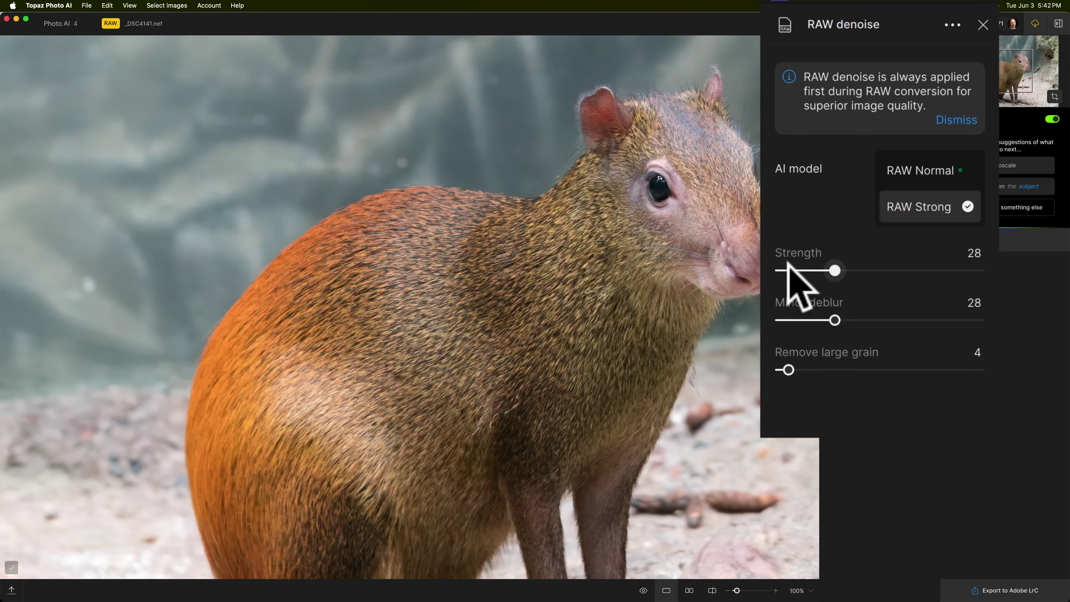
pyautogui.click(911, 174)
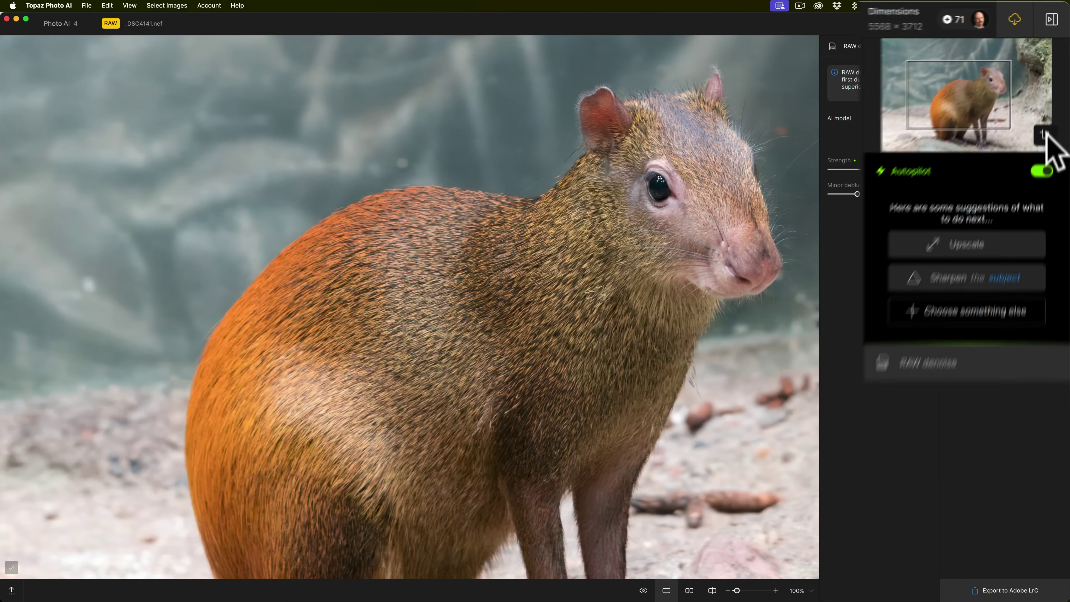
# Bring up the crop controls and list the aspect ratios, currently Original 3:2.
pyautogui.click(1054, 96)
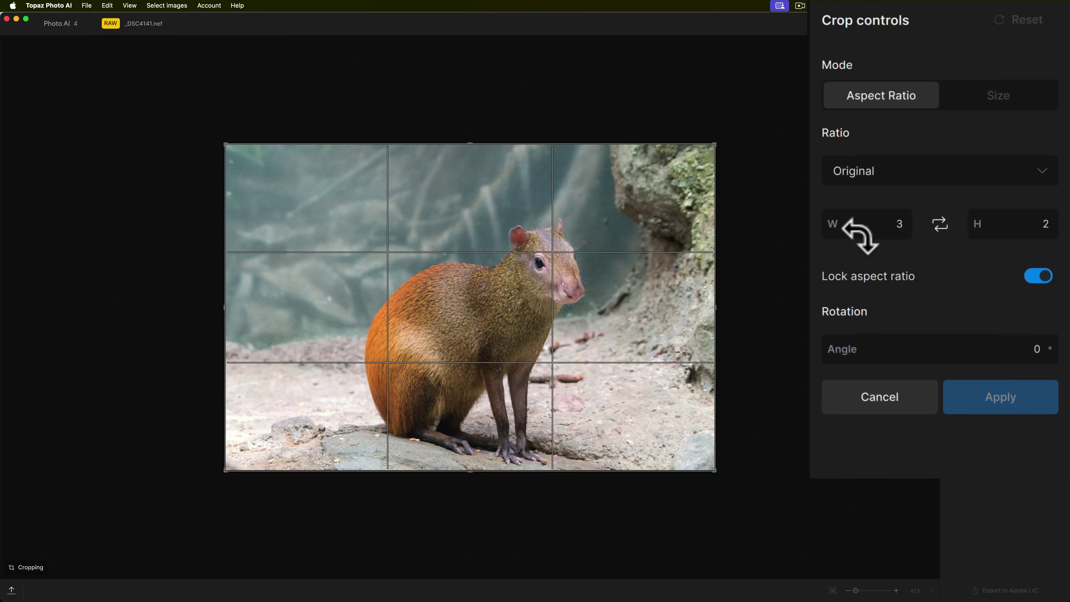
pyautogui.click(1034, 171)
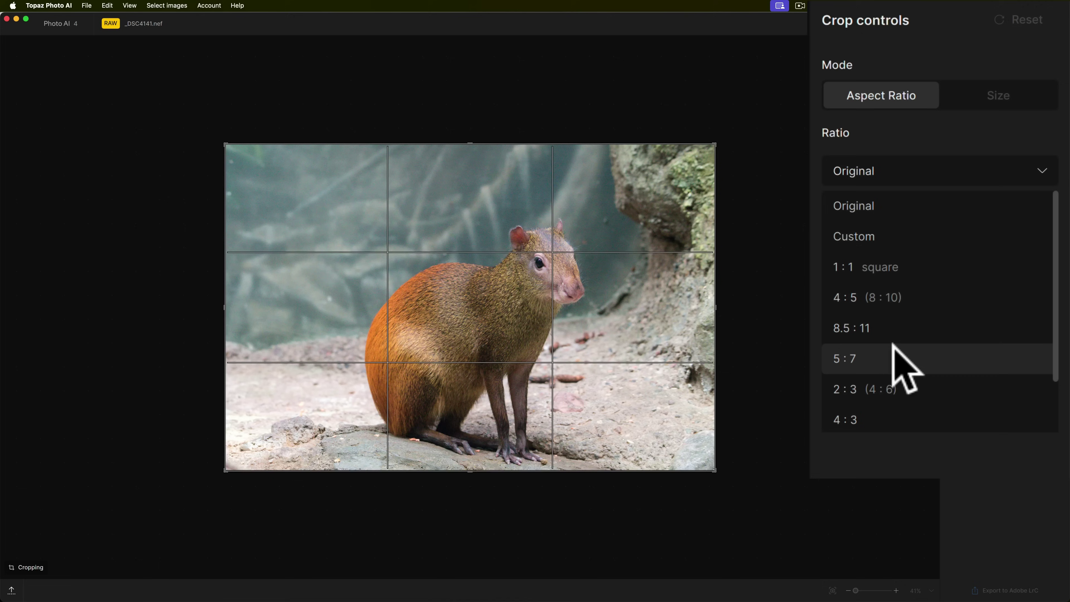
# Crop the agouti to a landscape 5:4 frame of 4442 × 3553, tightening the top edge.
pyautogui.click(882, 318)
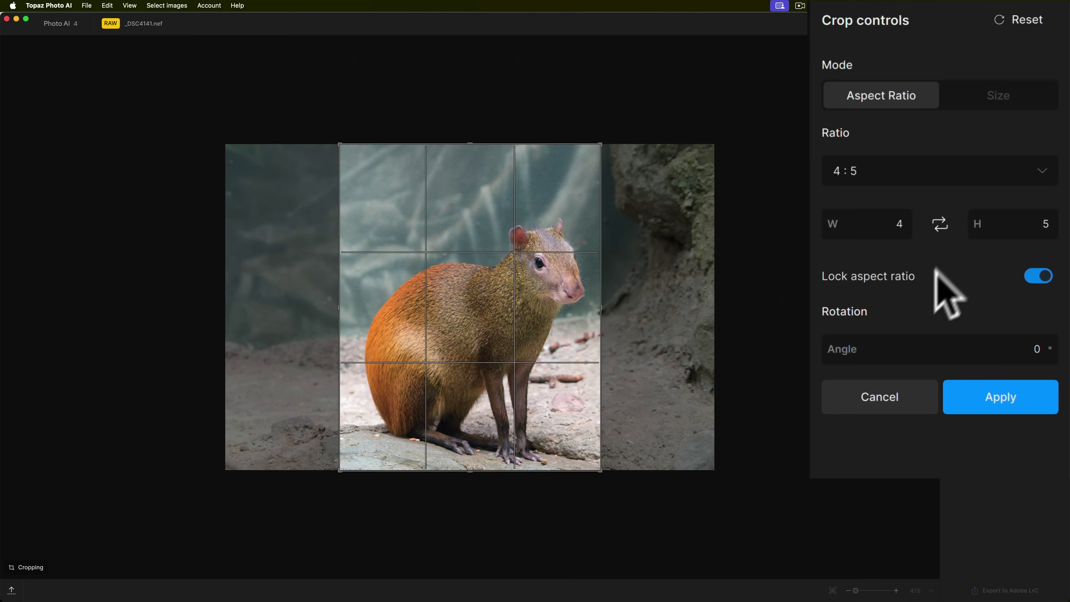
pyautogui.click(942, 221)
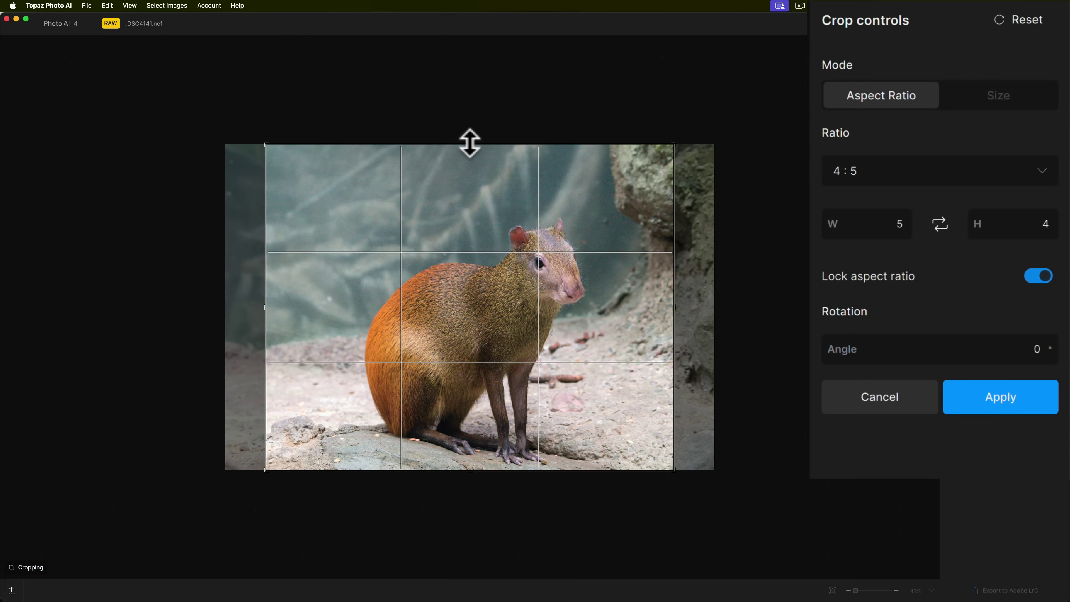
pyautogui.moveTo(469, 143); pyautogui.dragTo(470, 151)
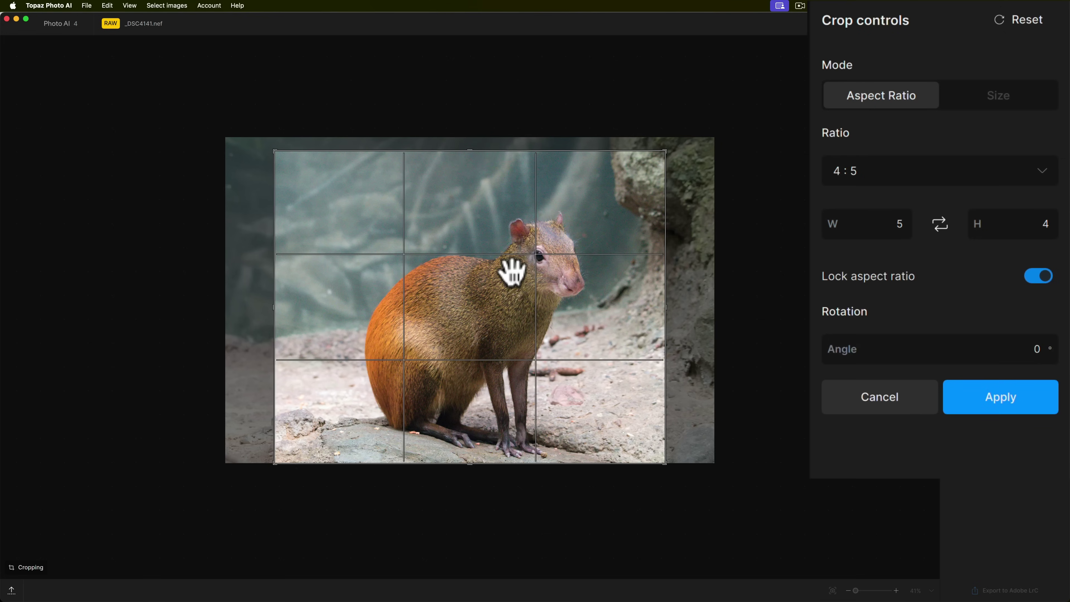
pyautogui.moveTo(511, 271); pyautogui.dragTo(507, 270)
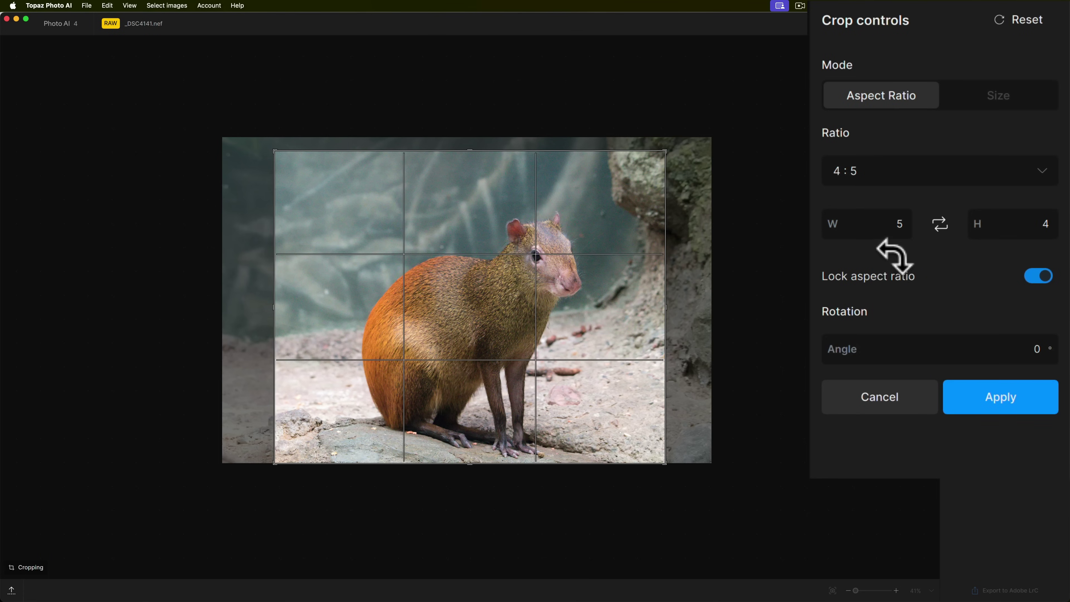
pyautogui.click(1043, 276)
pyautogui.click(1043, 276)
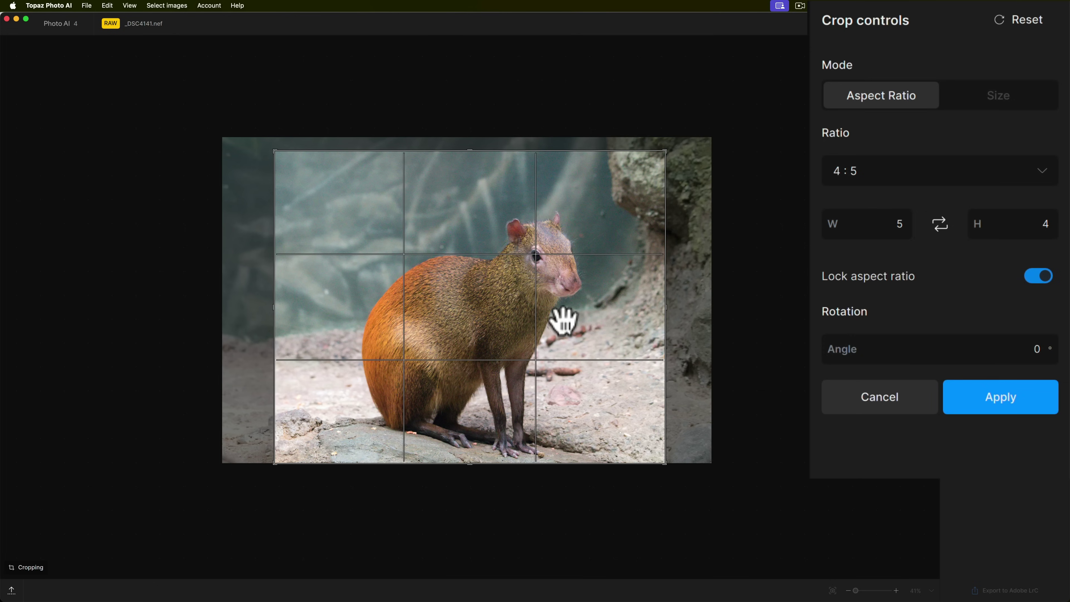
pyautogui.click(1005, 396)
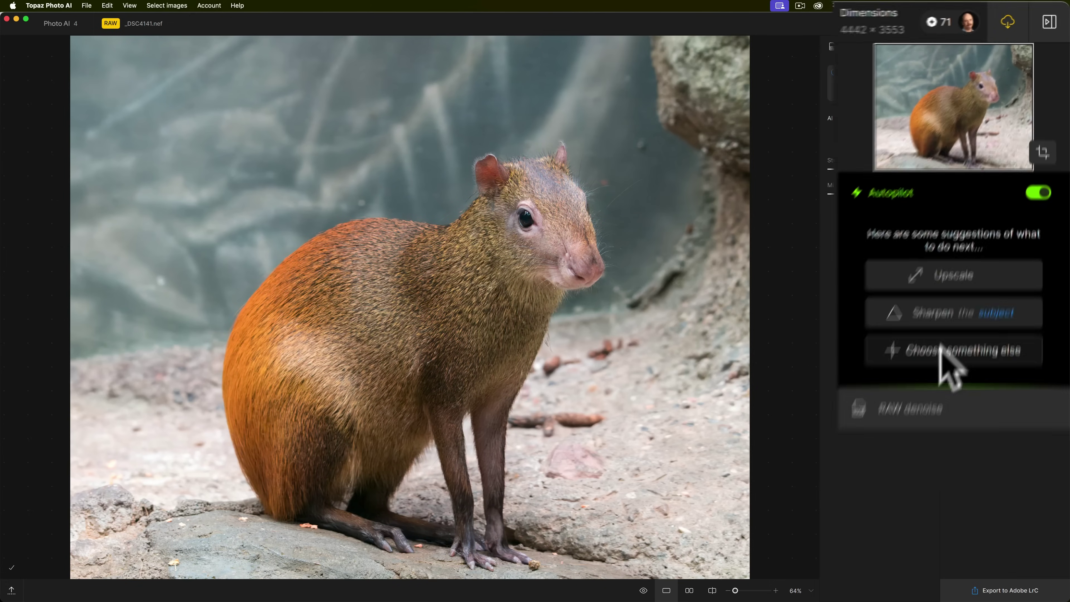
# Add Sharpen limited to the agouti subject, using the Standard model at strength 51.
pyautogui.click(999, 207)
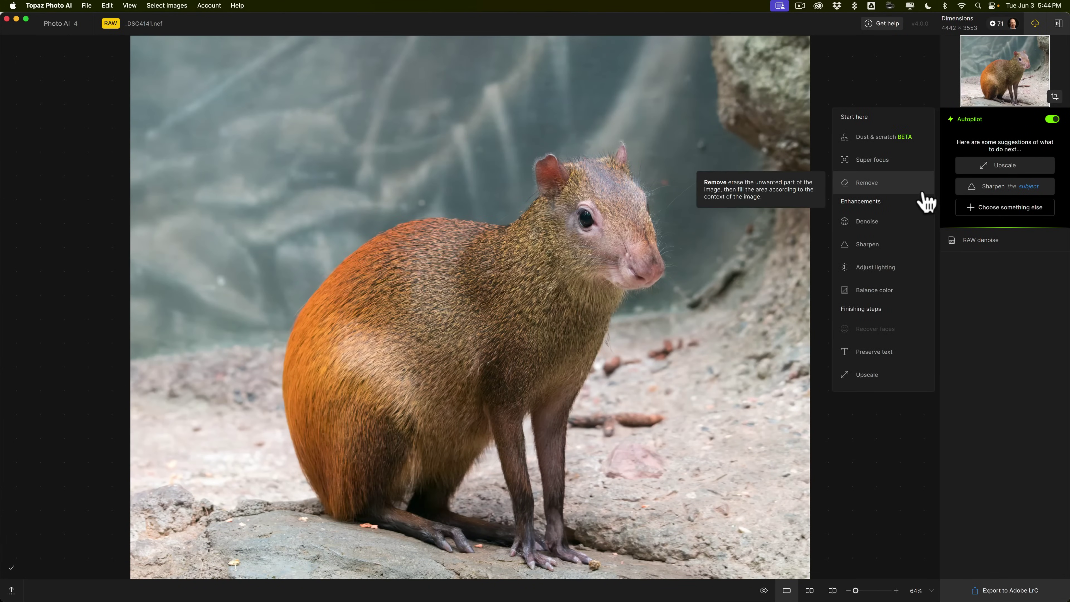
pyautogui.click(992, 187)
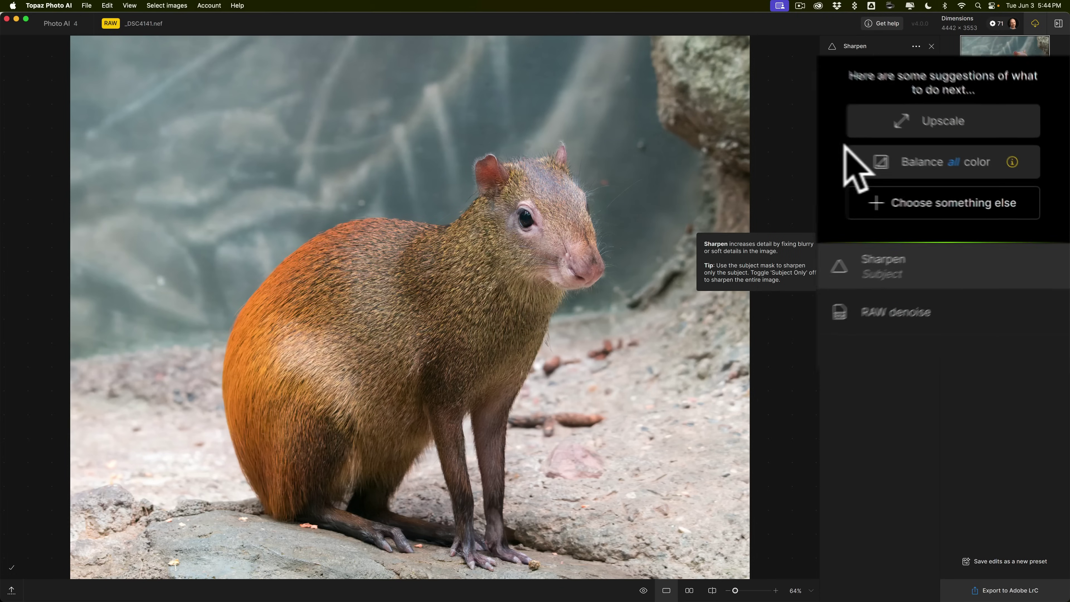
pyautogui.moveTo(979, 241)
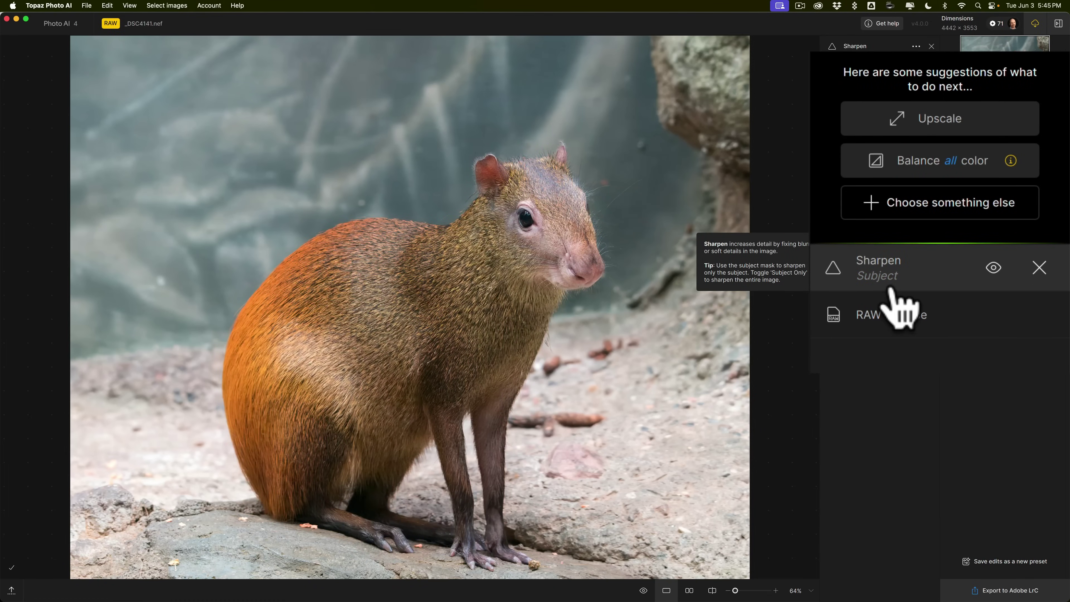
pyautogui.moveTo(888, 283)
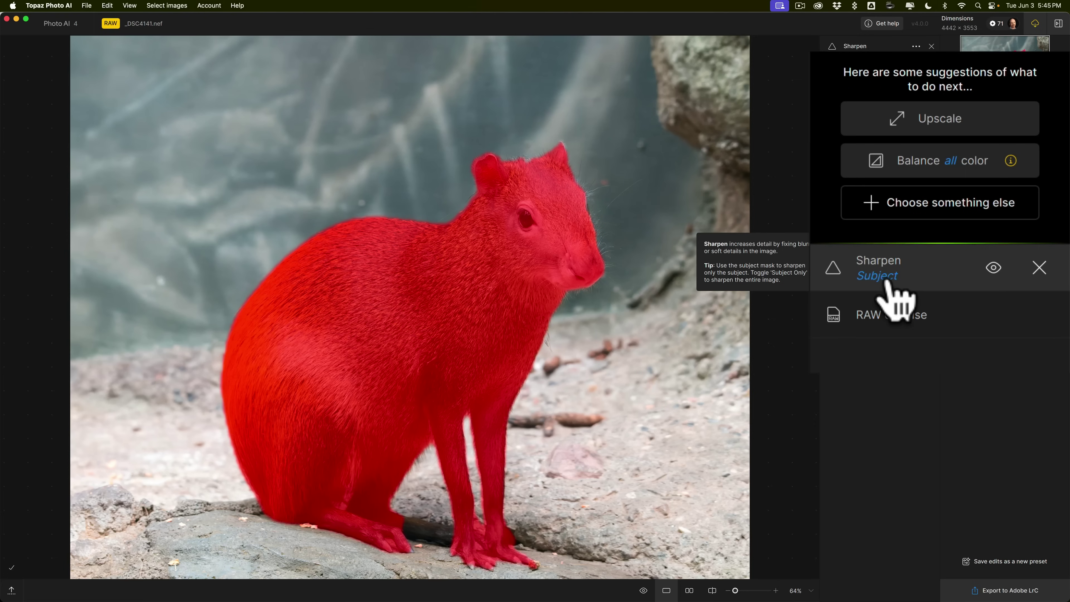
# Set the Sharpen subject-mask brush to the Regular type in Paint mode.
pyautogui.click(840, 293)
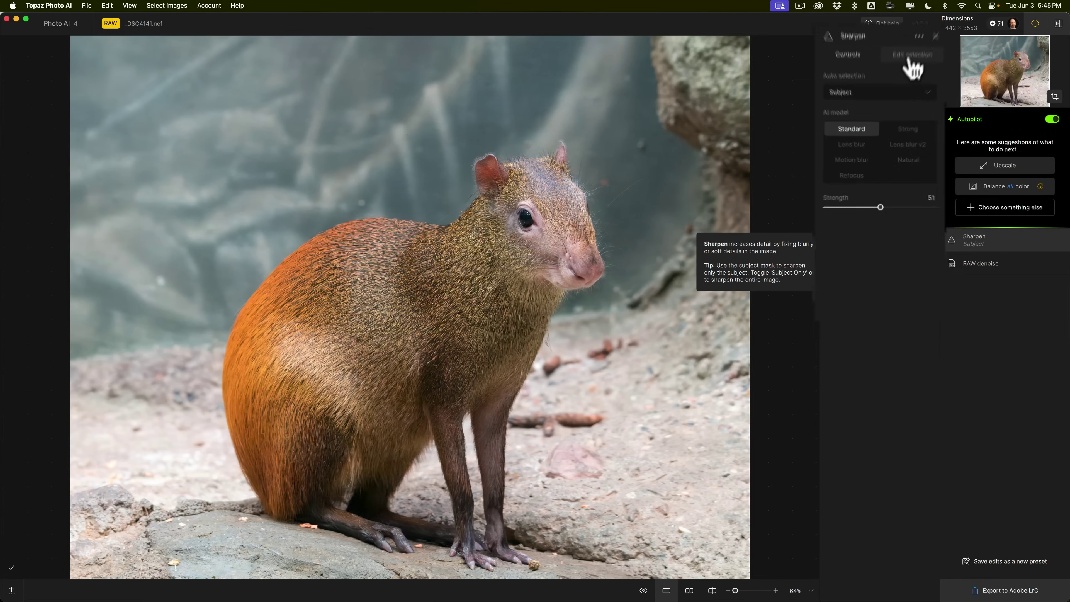
pyautogui.click(933, 62)
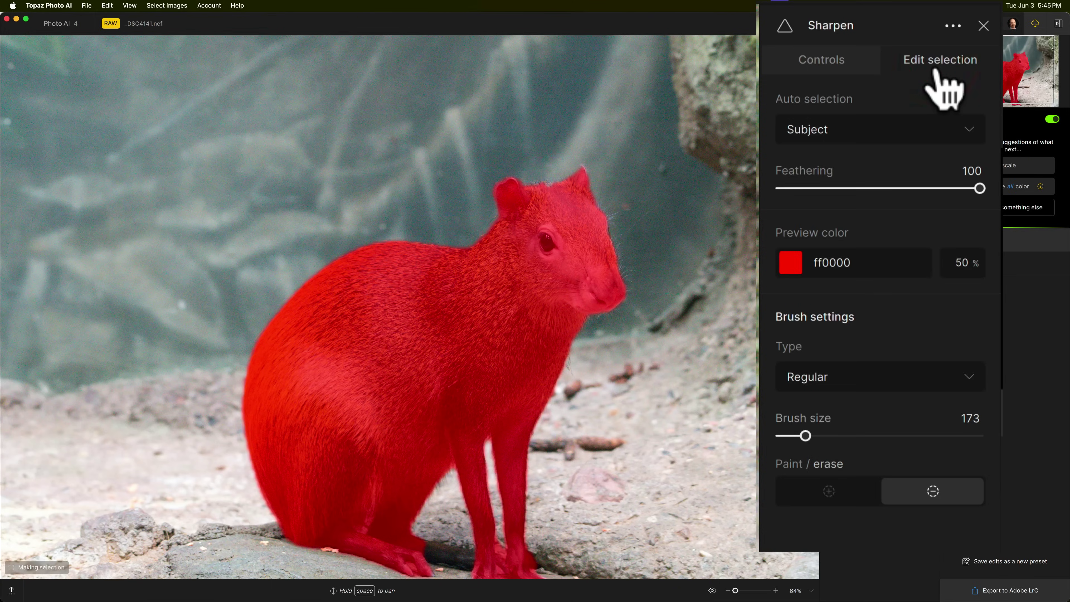
pyautogui.click(899, 363)
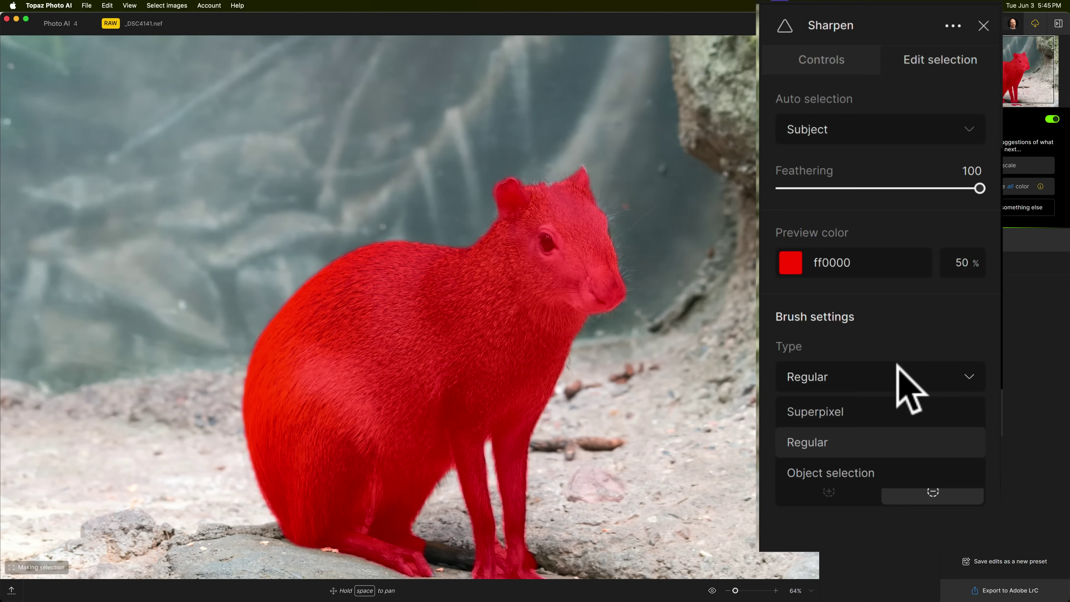
pyautogui.click(897, 365)
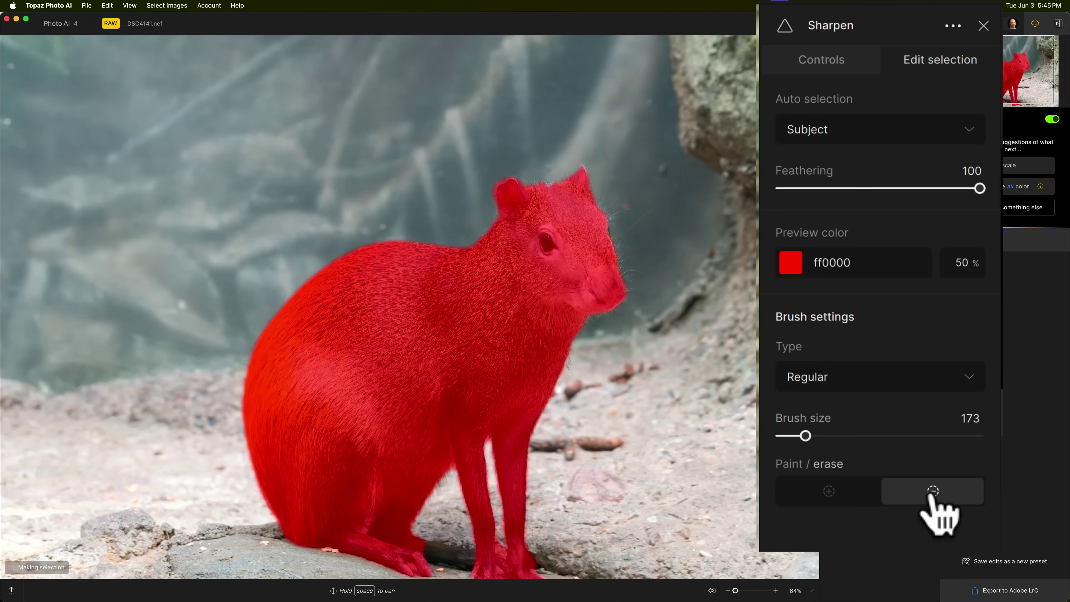
pyautogui.click(829, 493)
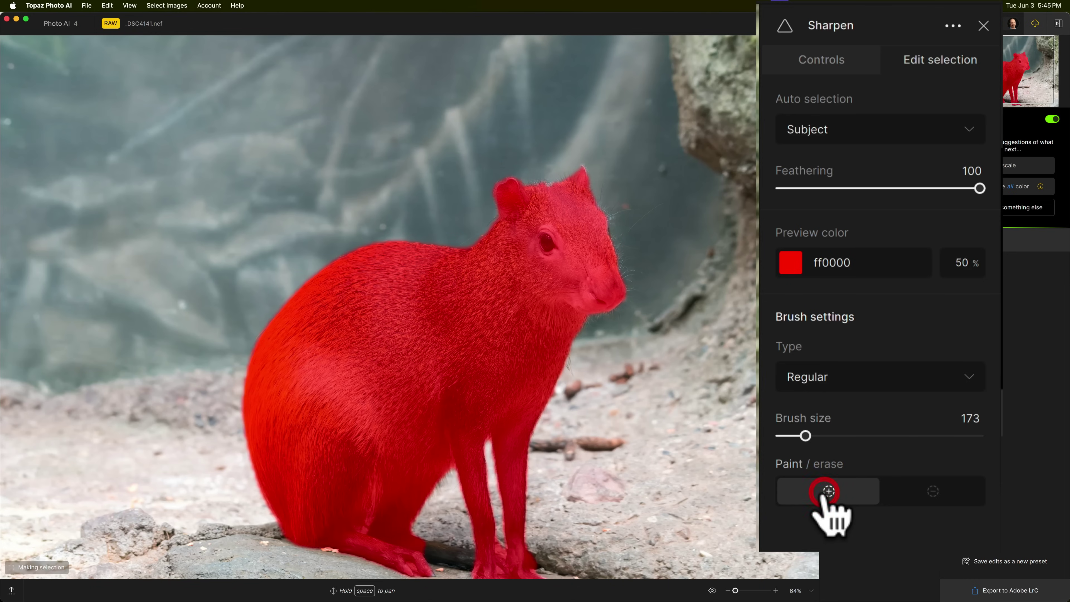
# Compare sharpening off and on, then raise subject Sharpen strength from 51 to 67.
pyautogui.click(836, 70)
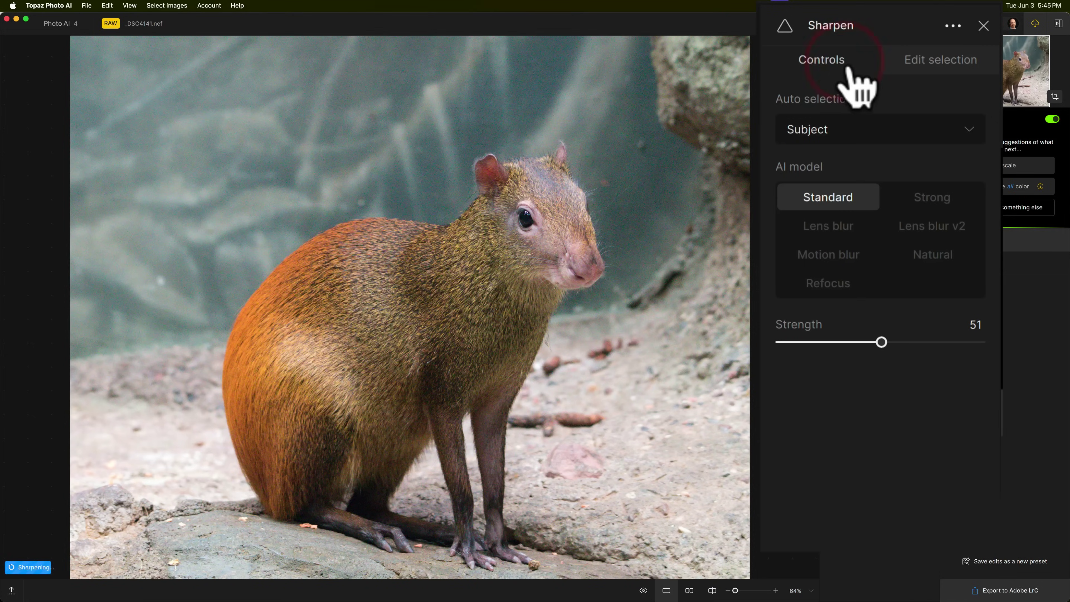
pyautogui.press('Escape')
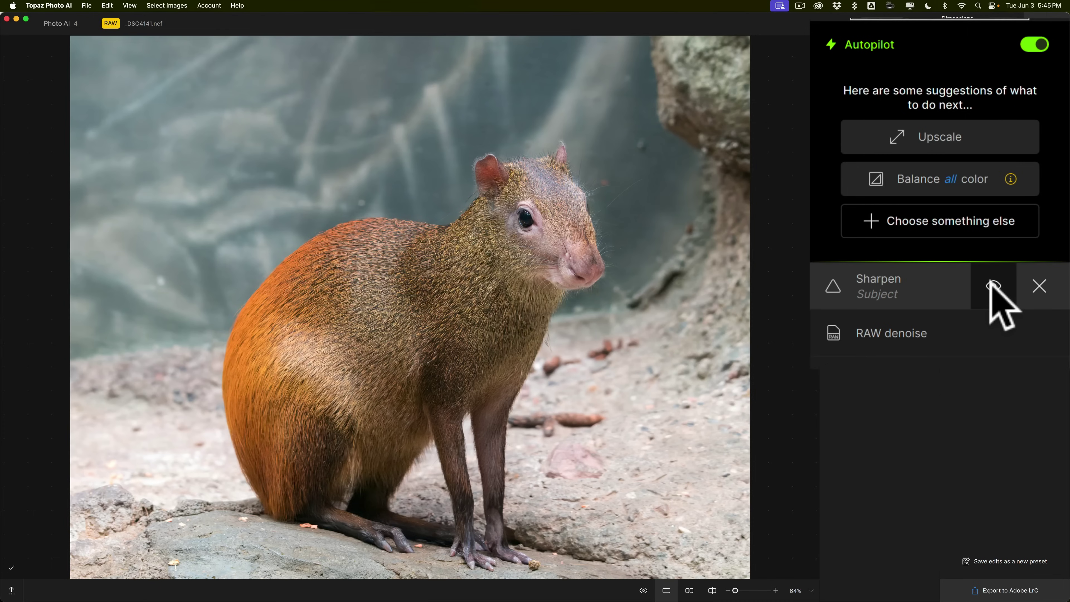
pyautogui.click(990, 283)
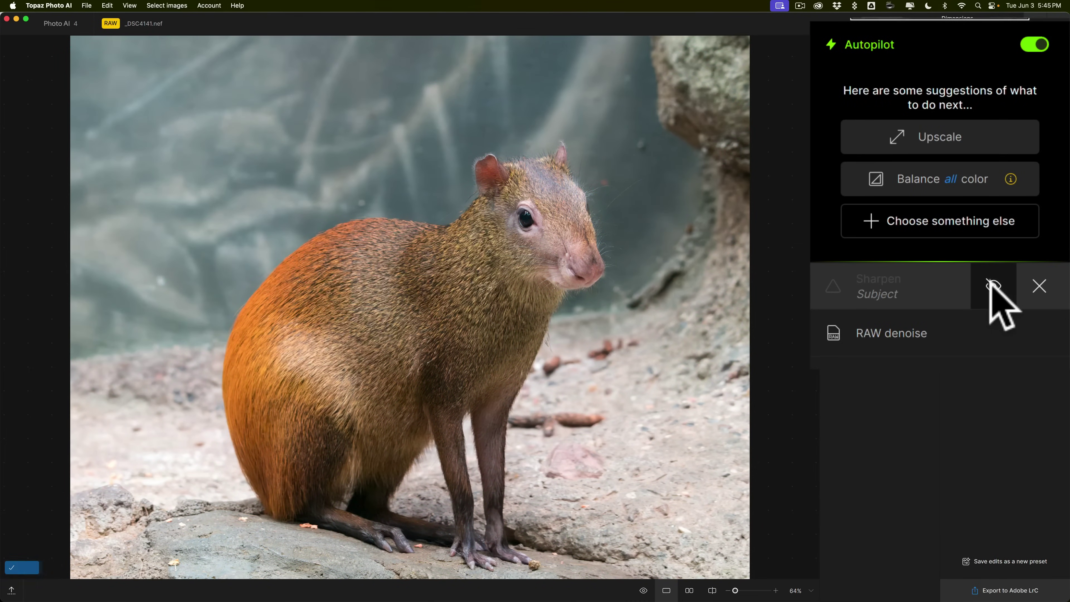
pyautogui.click(990, 285)
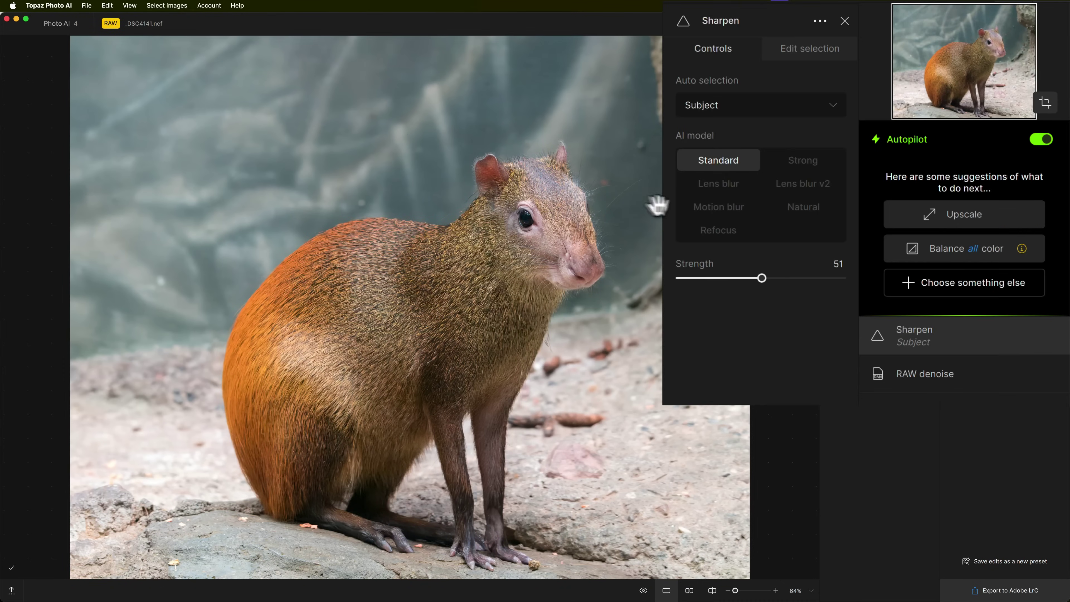
pyautogui.moveTo(758, 274); pyautogui.dragTo(787, 275)
pyautogui.click(786, 277)
# Increase RAW denoise Strength from 56 to 78, keeping Minor deblur at 28.
pyautogui.click(925, 376)
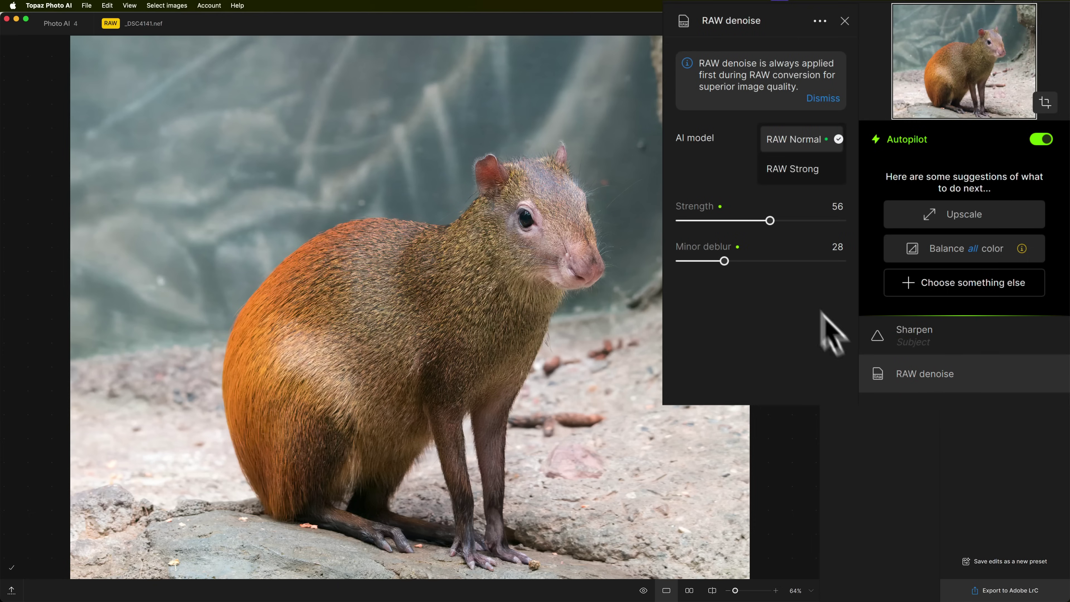
pyautogui.moveTo(770, 220); pyautogui.dragTo(805, 220)
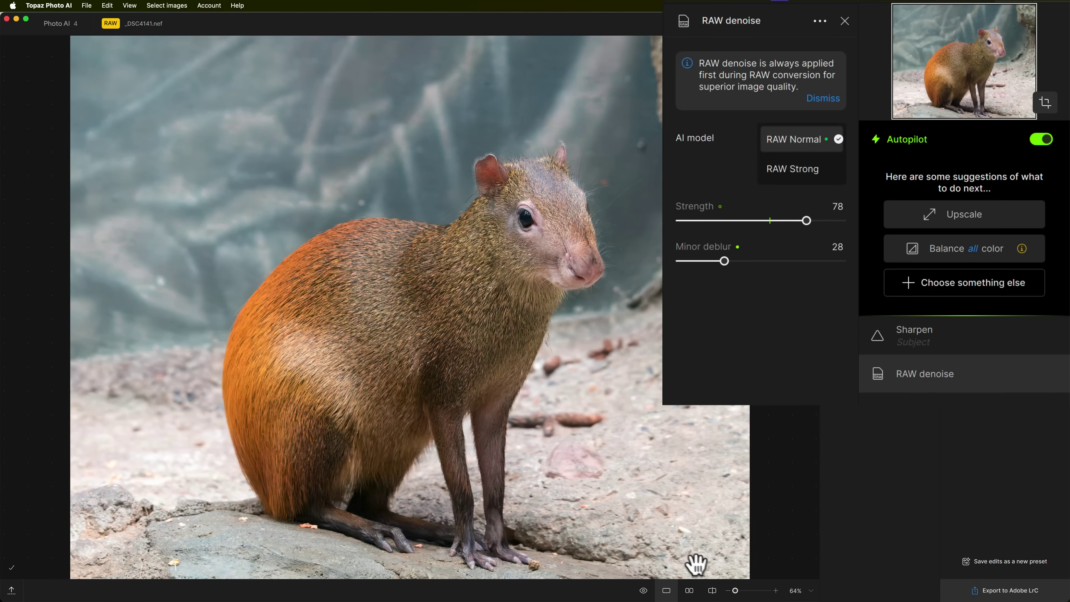
pyautogui.click(644, 590)
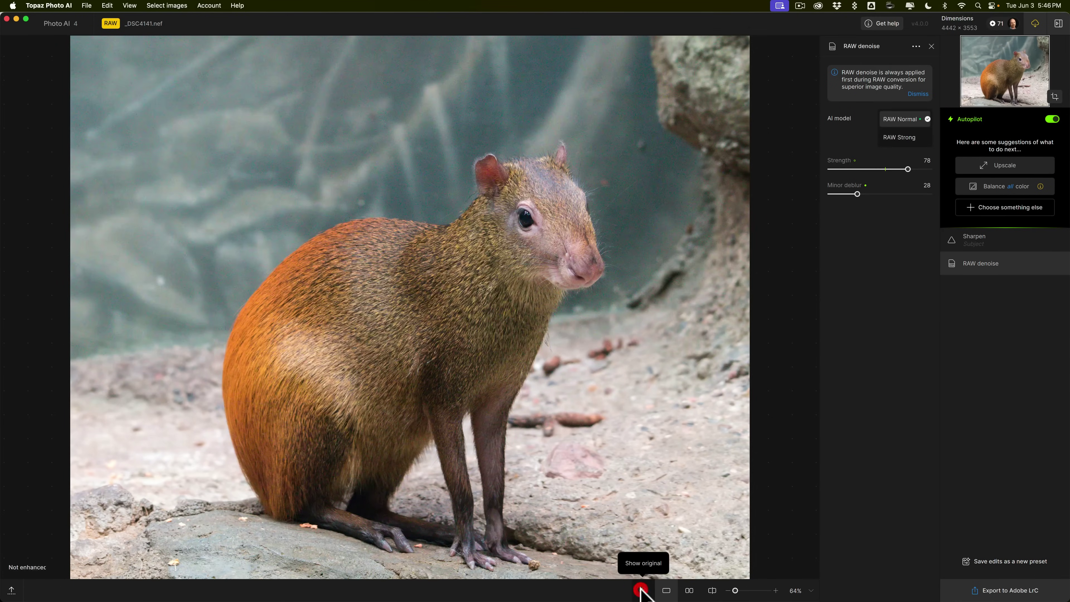
pyautogui.click(643, 590)
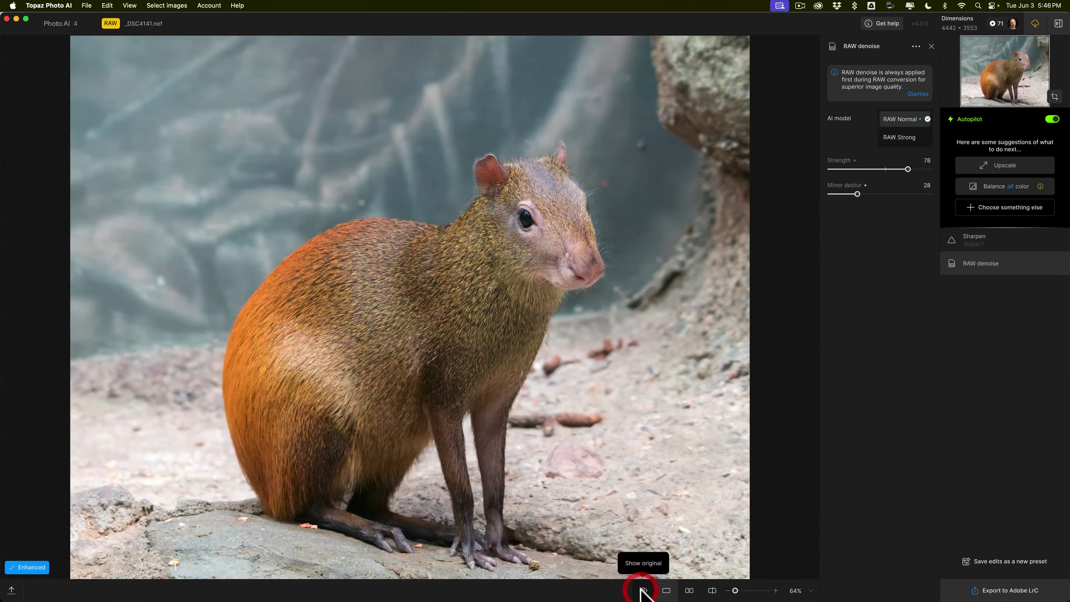
pyautogui.moveTo(735, 590); pyautogui.dragTo(744, 590)
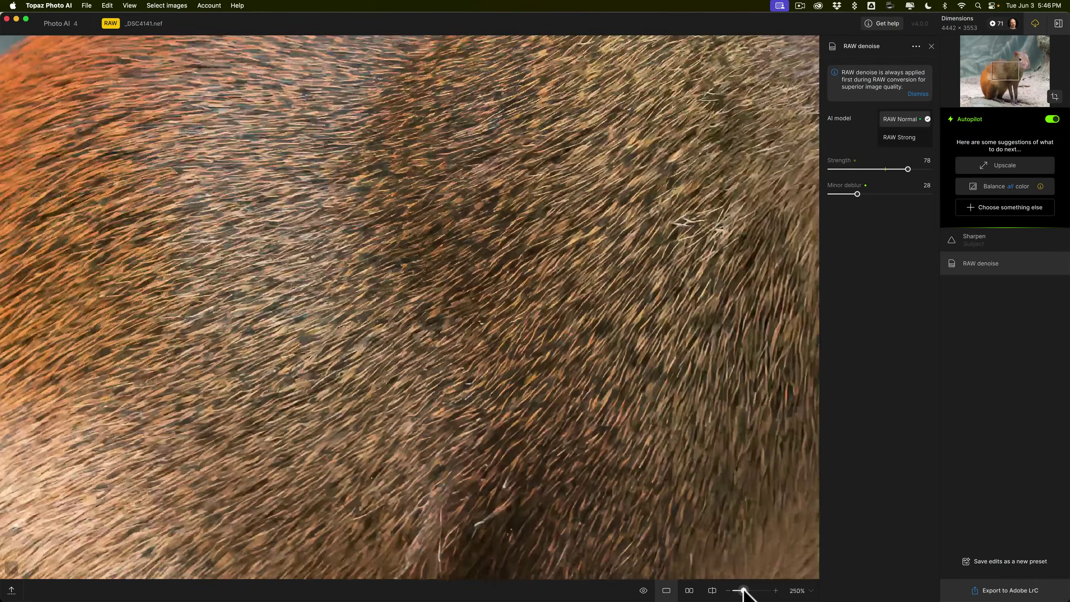
pyautogui.moveTo(717, 232); pyautogui.dragTo(444, 535)
pyautogui.moveTo(528, 287); pyautogui.dragTo(484, 308)
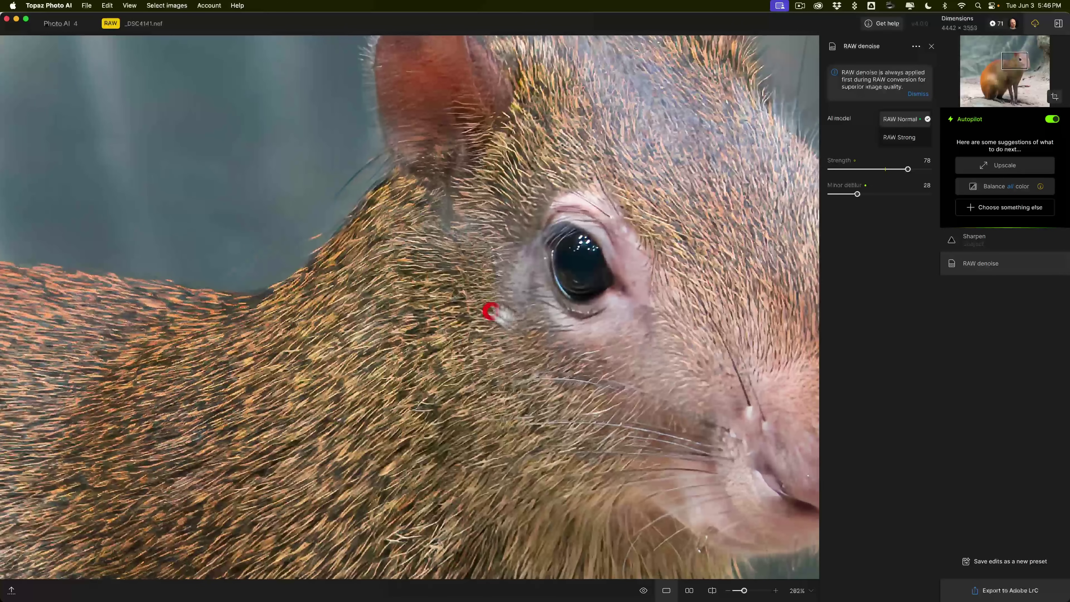
pyautogui.click(643, 590)
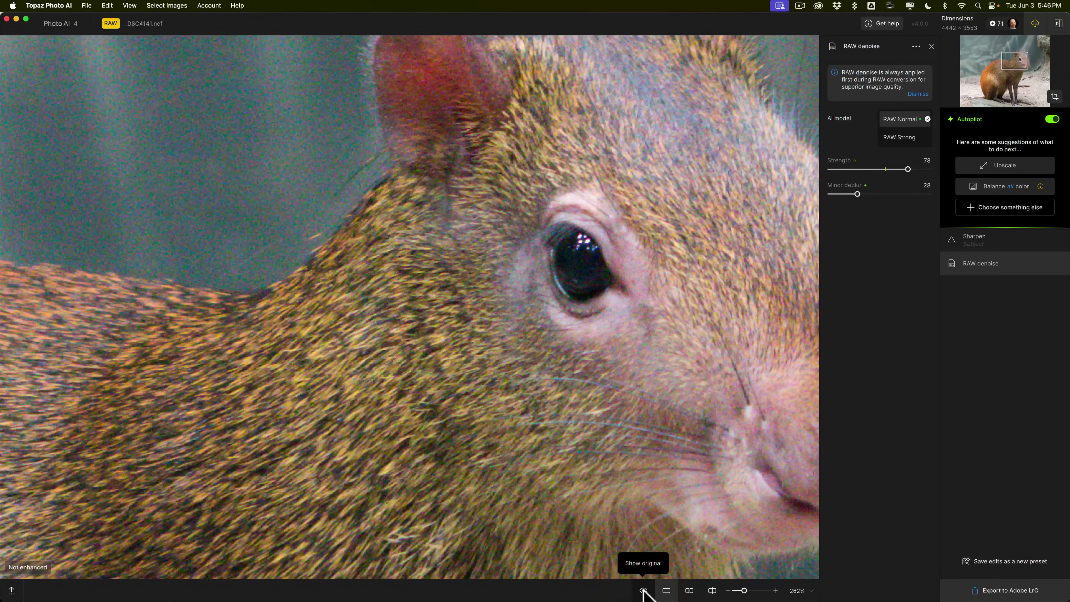
pyautogui.click(643, 590)
pyautogui.click(643, 590)
pyautogui.click(643, 590)
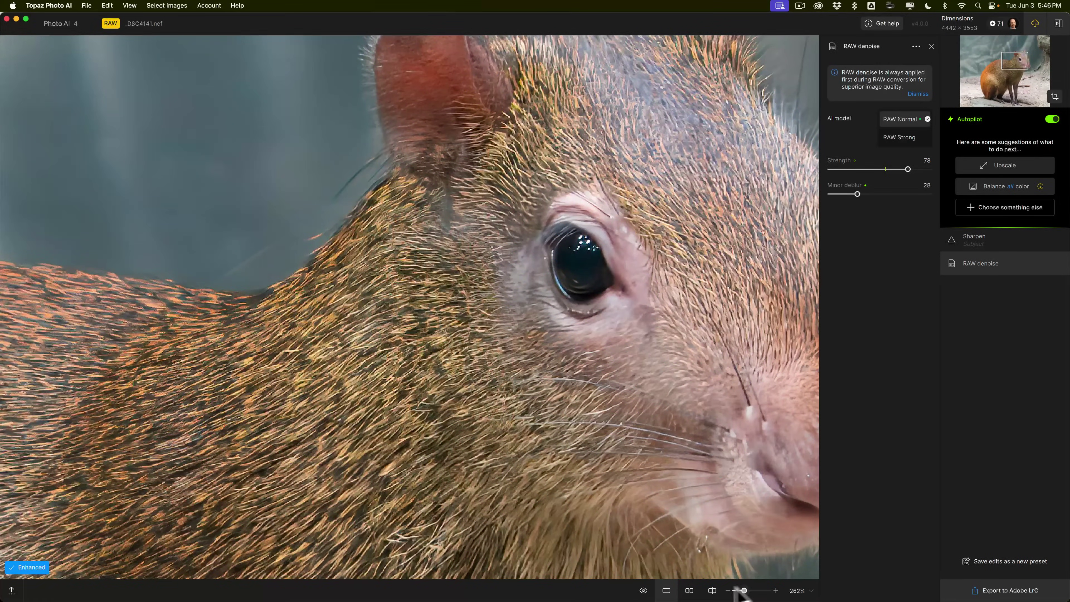
pyautogui.moveTo(744, 590); pyautogui.dragTo(735, 588)
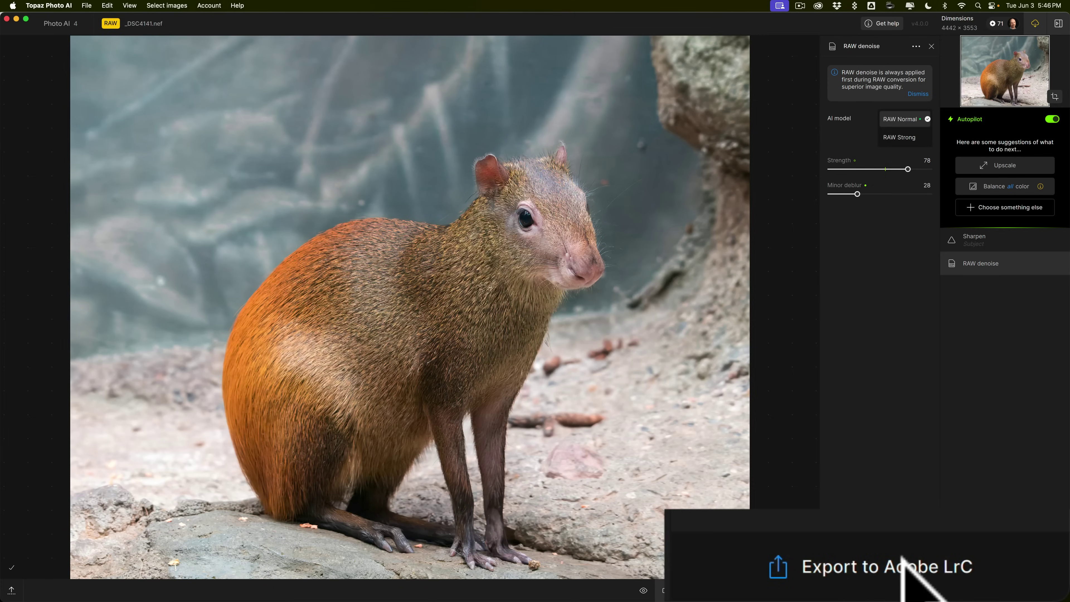
# Export the enhanced agouti back to Lightroom Classic as _DSC4141.dng.
pyautogui.click(905, 573)
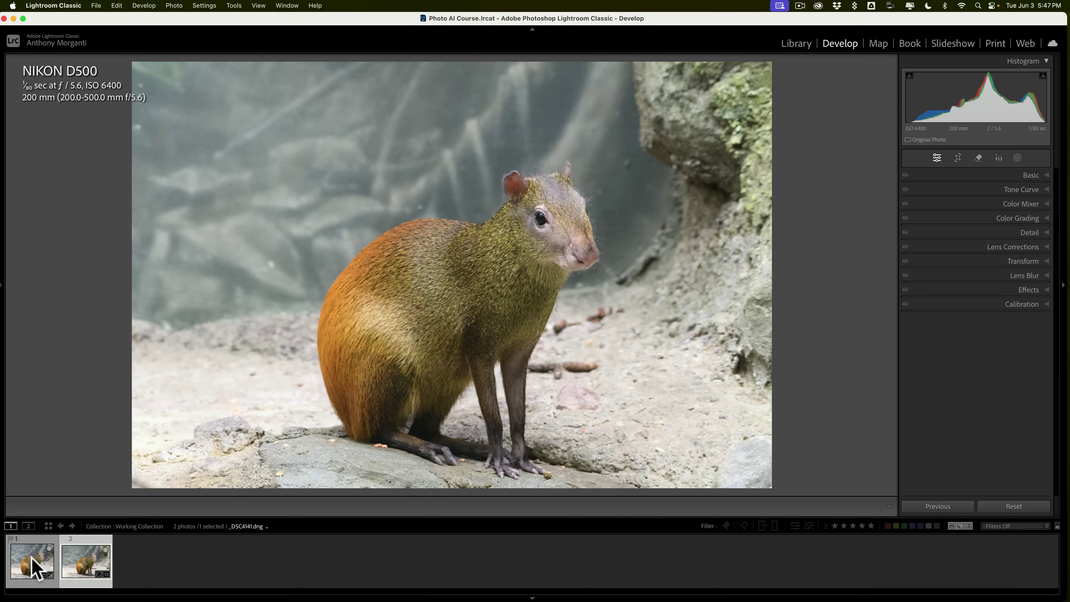
# Compare the cropped _DSC4141.dng with the original NEF, ending on the DNG.
pyautogui.click(34, 565)
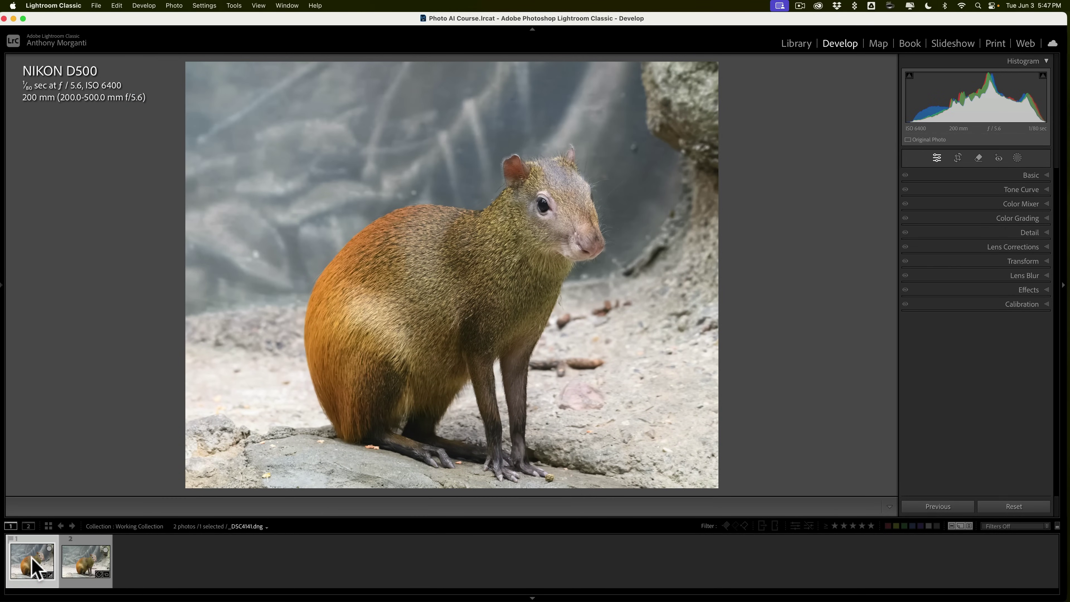
pyautogui.click(88, 562)
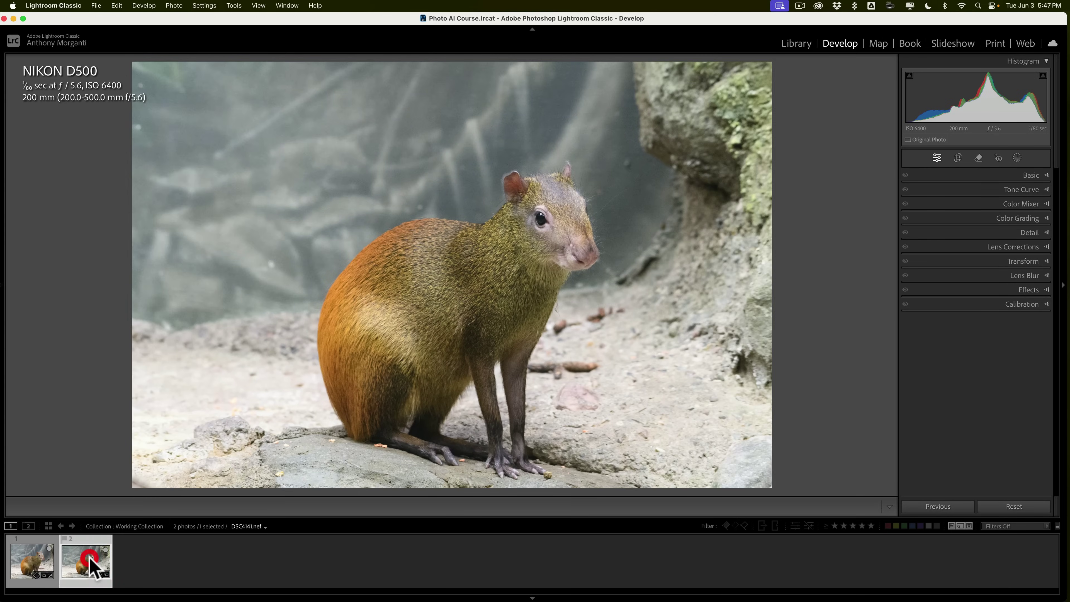
pyautogui.click(34, 562)
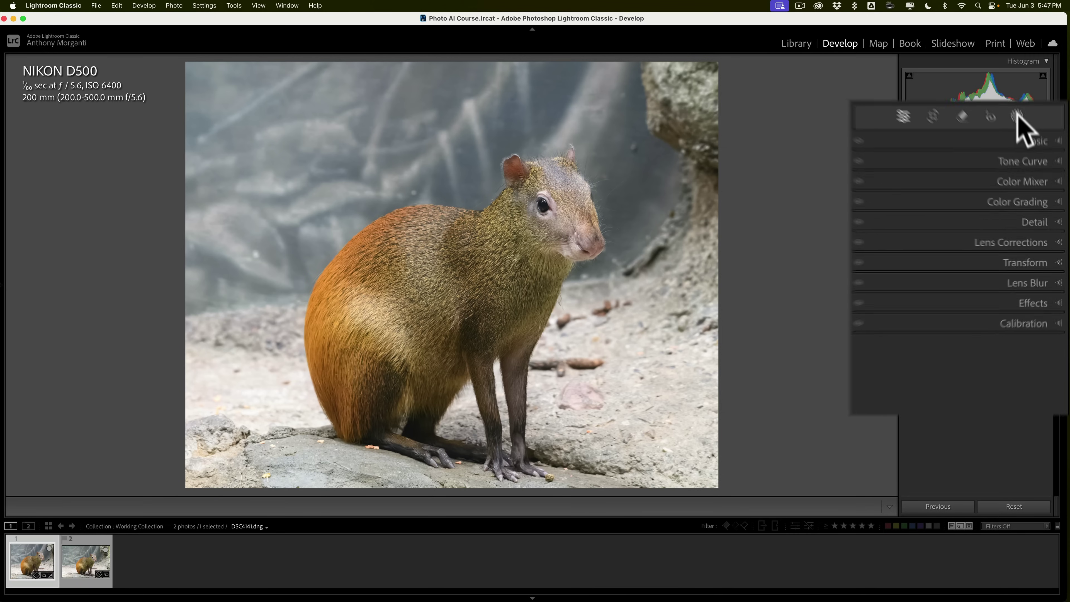
# Mask the backdrop with Background and set Exposure -0.25, Contrast 25, Highlights -58, Whites -49, Blacks 25.
pyautogui.click(995, 57)
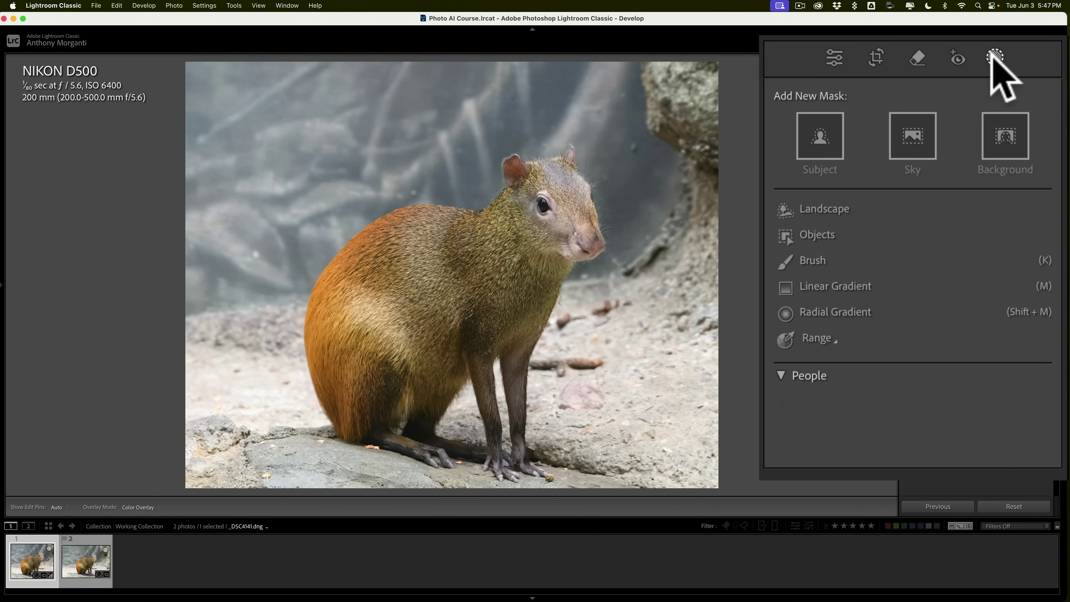
pyautogui.click(1004, 135)
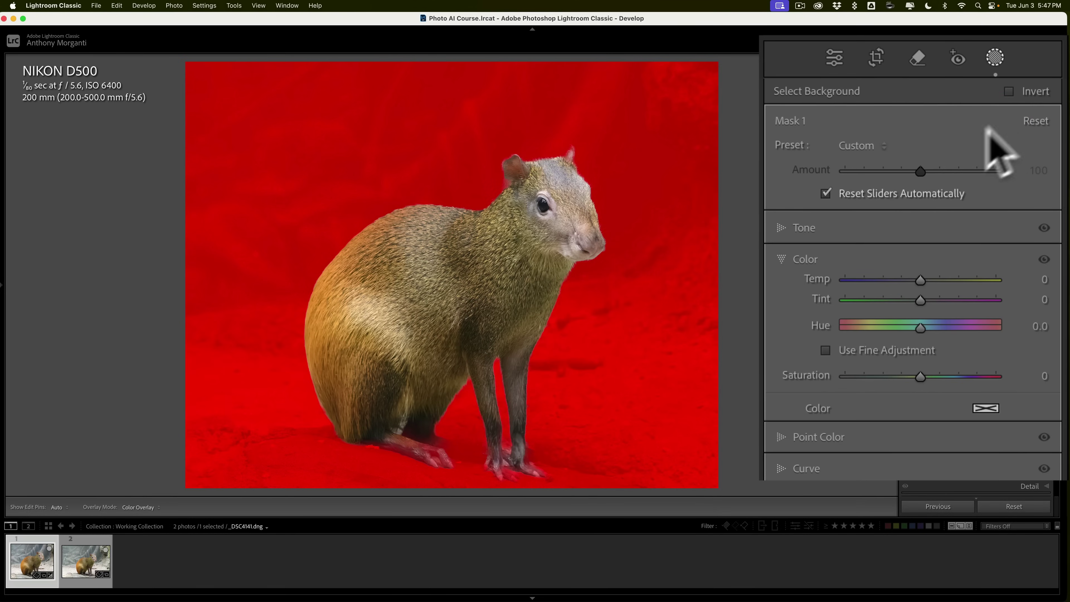
pyautogui.click(780, 226)
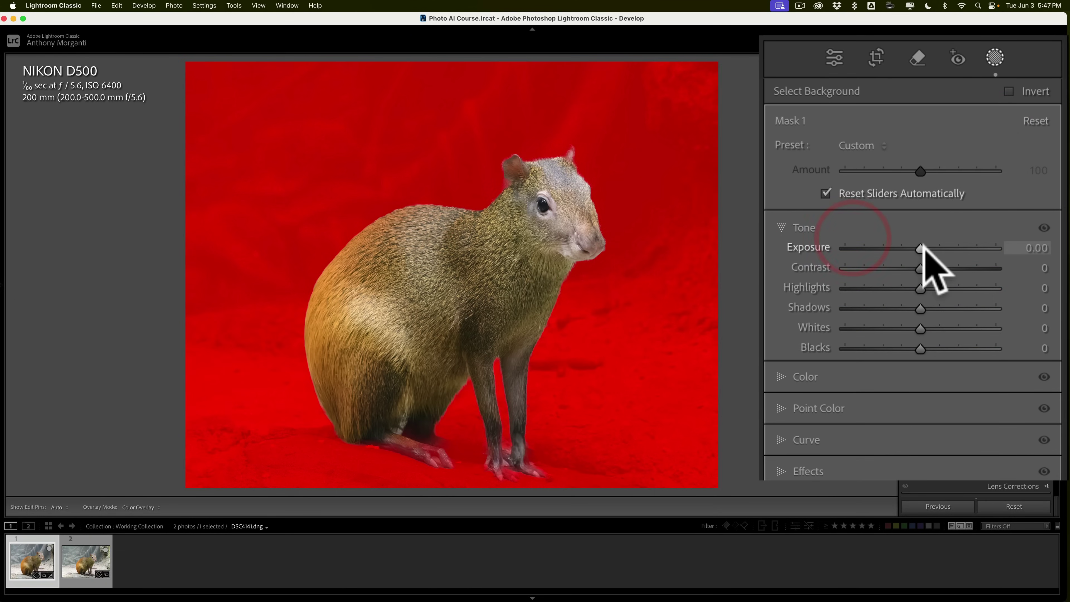
pyautogui.moveTo(920, 248); pyautogui.dragTo(875, 288)
pyautogui.moveTo(920, 328); pyautogui.dragTo(884, 329)
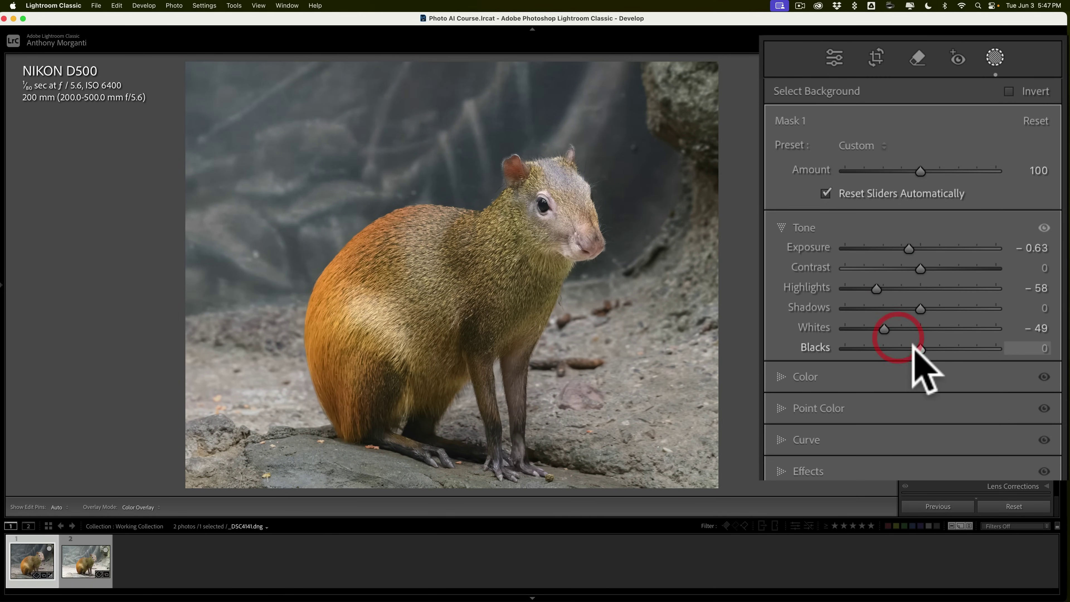
pyautogui.moveTo(914, 343)
pyautogui.mouseDown()
pyautogui.moveTo(934, 344)
pyautogui.moveTo(927, 329)
pyautogui.mouseUp()
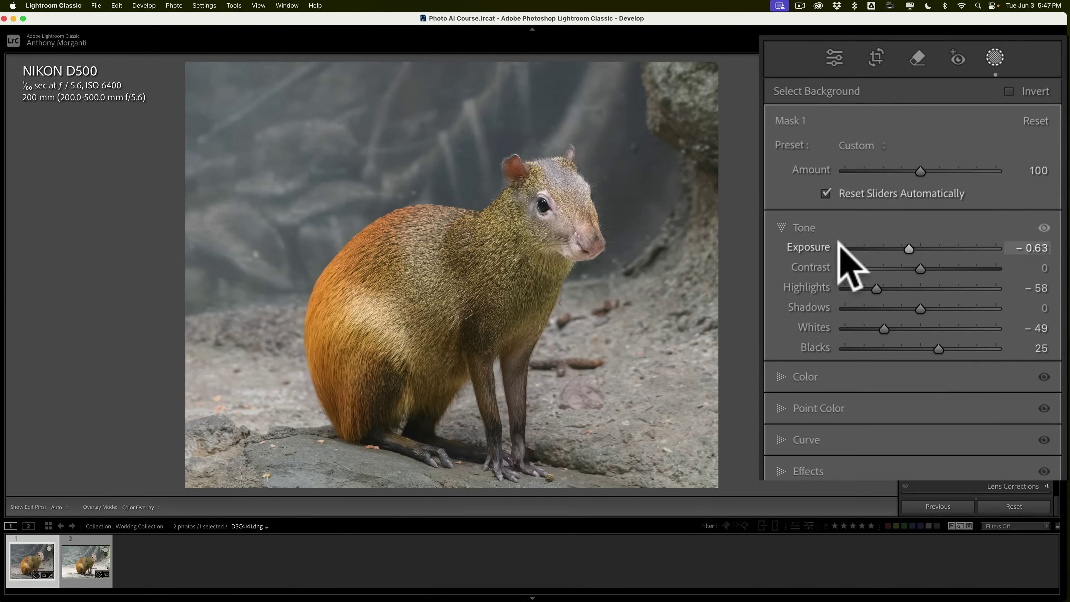
pyautogui.moveTo(916, 266); pyautogui.dragTo(977, 257)
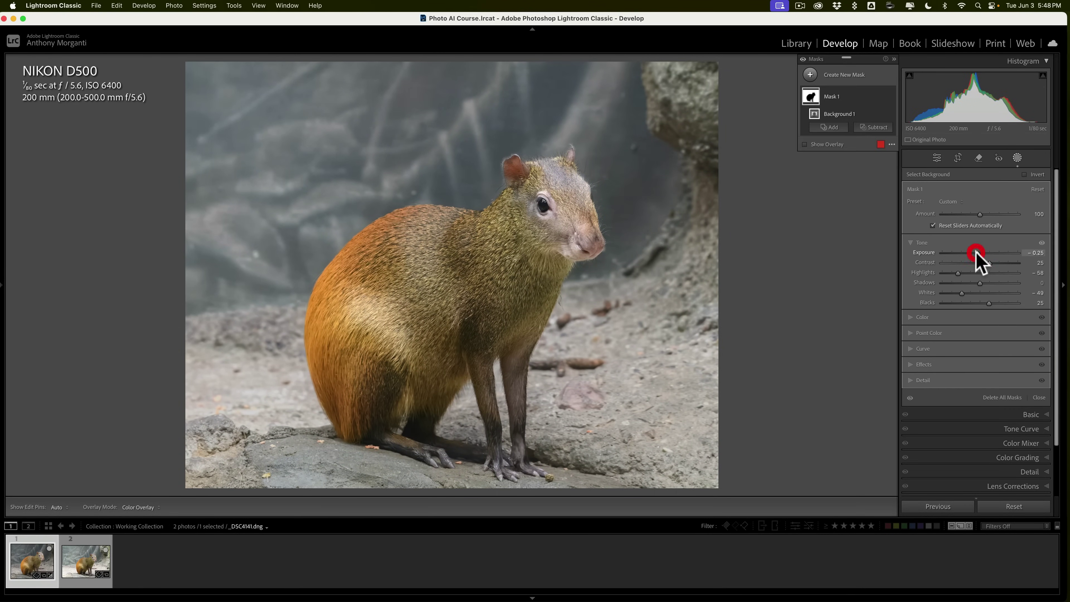
# Mask the agouti via Select Subject, then set Whites 17, Blacks -18 and Saturation 19.
pyautogui.click(750, 45)
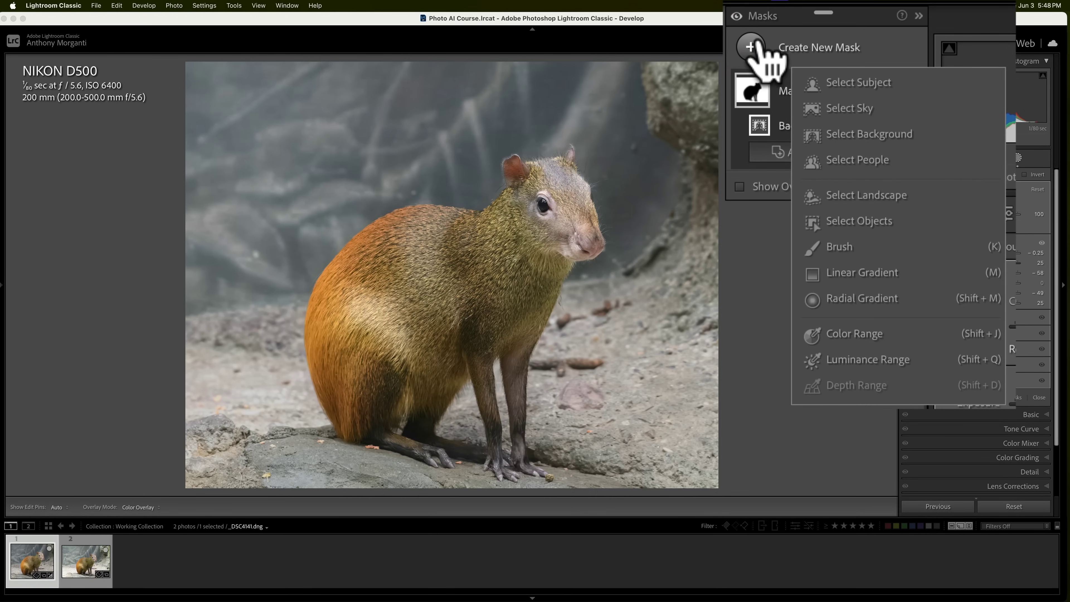
pyautogui.click(833, 82)
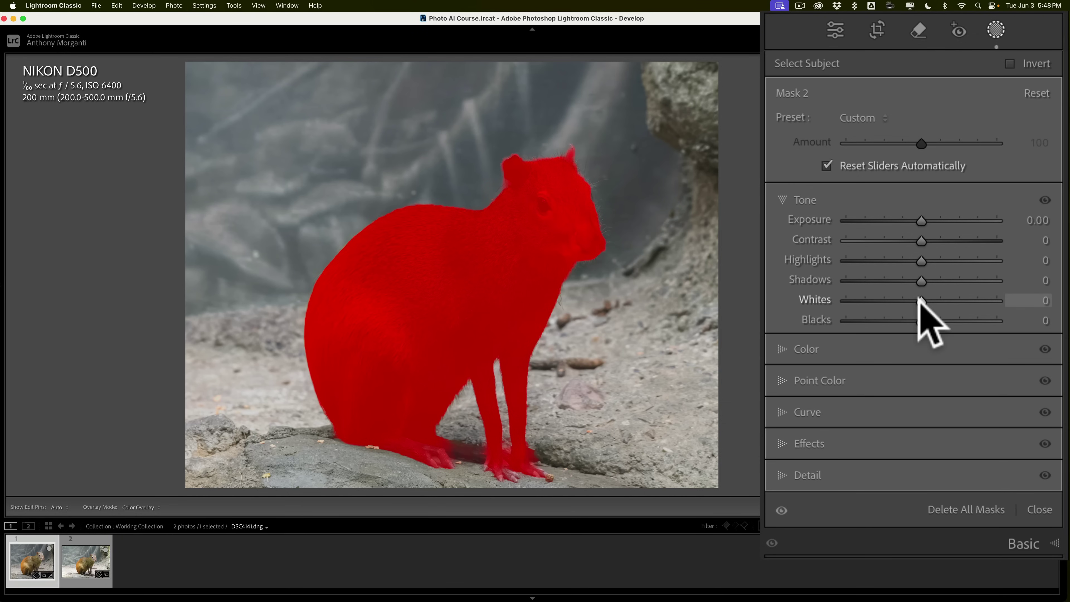
pyautogui.press('o')
pyautogui.moveTo(921, 319); pyautogui.dragTo(932, 294)
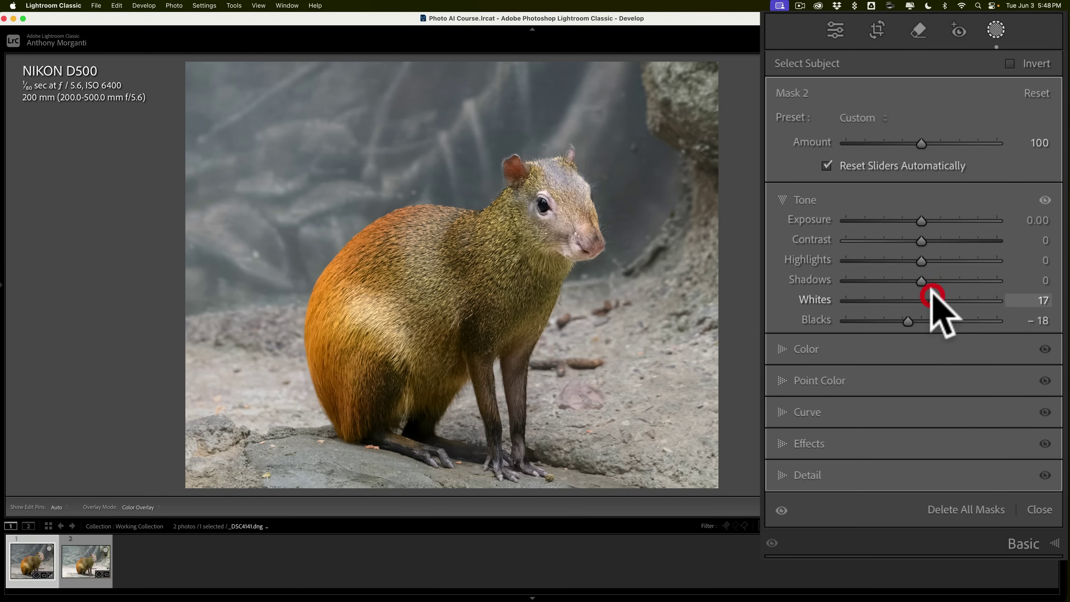
pyautogui.click(779, 344)
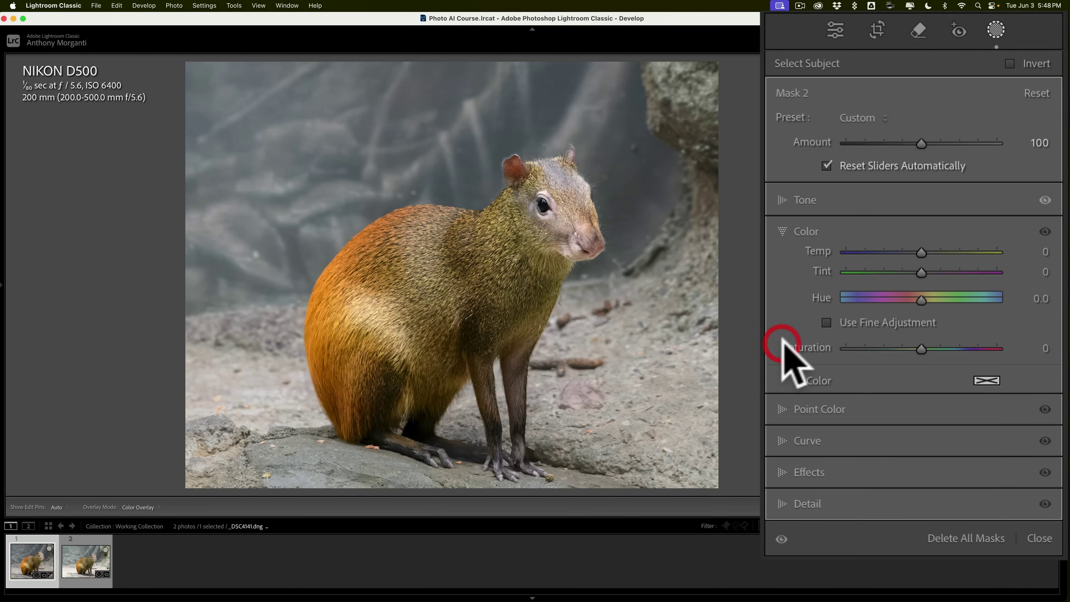
pyautogui.moveTo(917, 344); pyautogui.dragTo(931, 346)
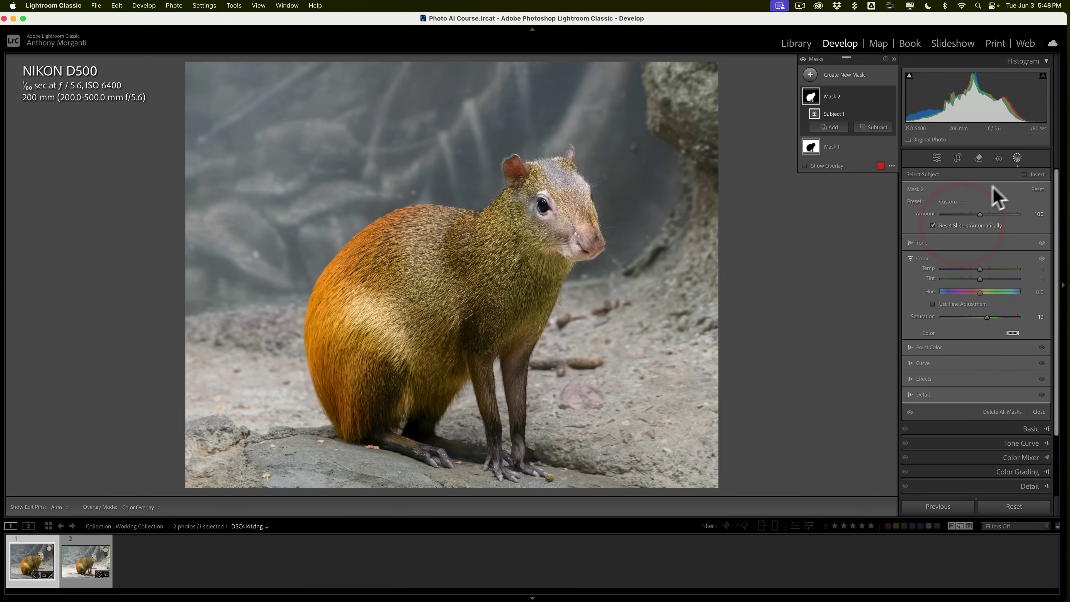
# Exit masking and add a Highlight Priority post-crop vignette with Amount about -37.
pyautogui.click(1017, 157)
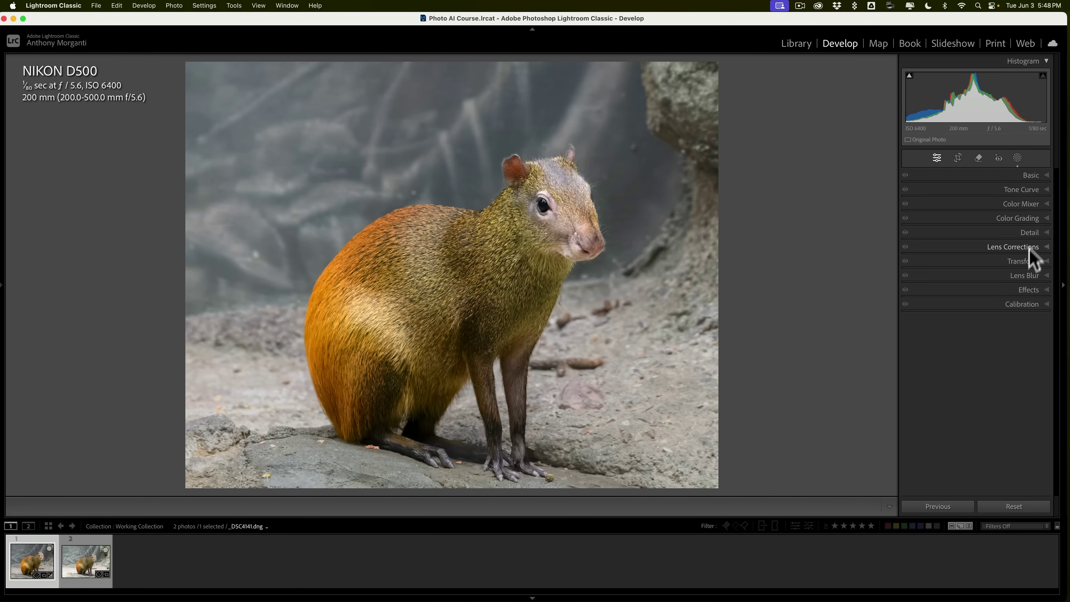
pyautogui.click(1028, 290)
pyautogui.moveTo(979, 321); pyautogui.dragTo(964, 321)
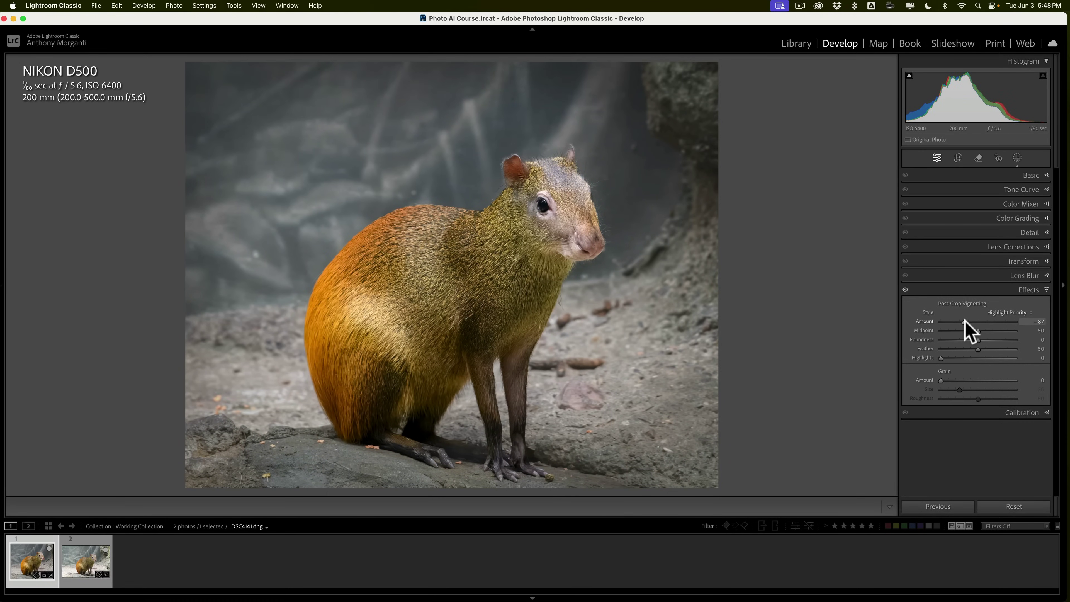
pyautogui.click(1028, 289)
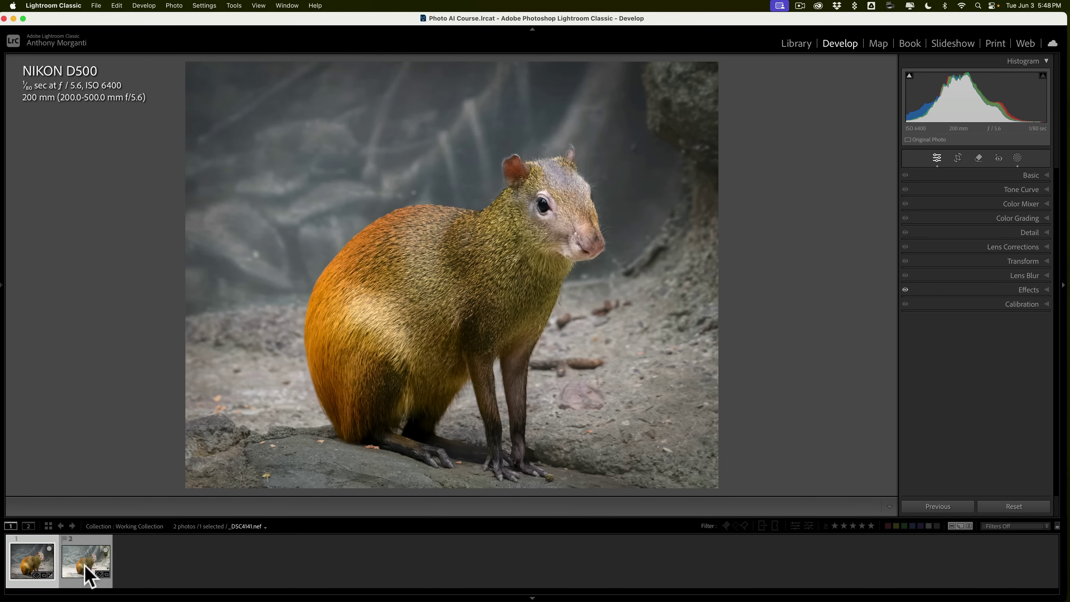
pyautogui.click(90, 575)
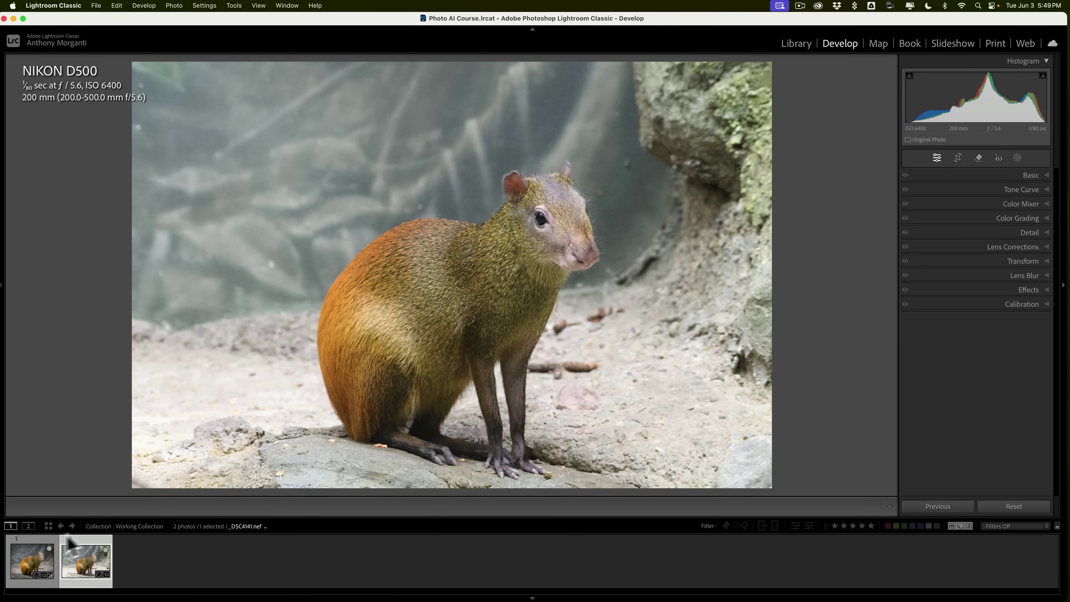
pyautogui.click(31, 561)
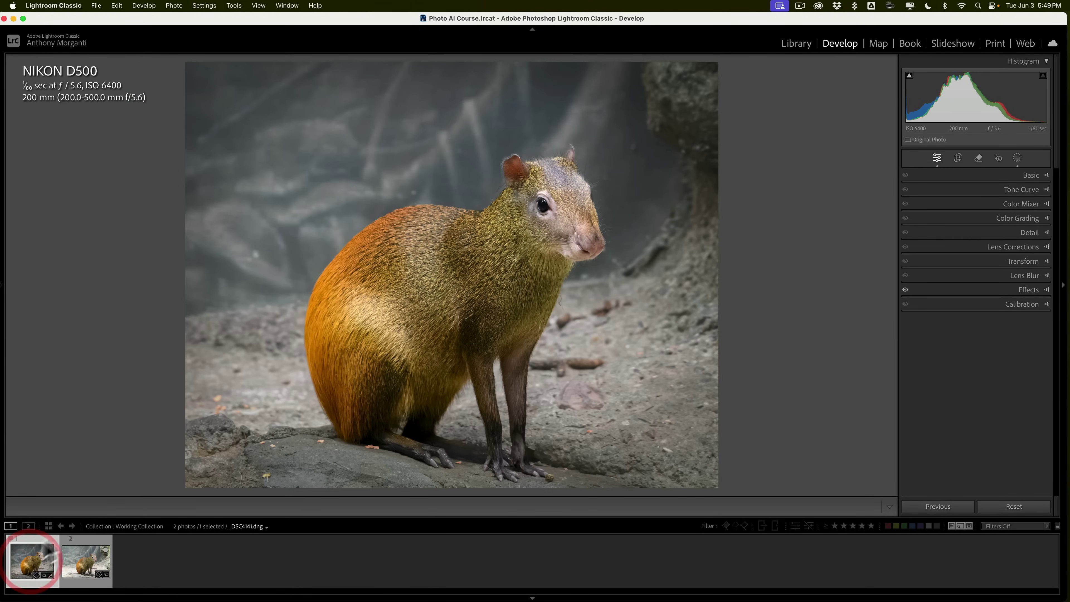
pyautogui.click(957, 158)
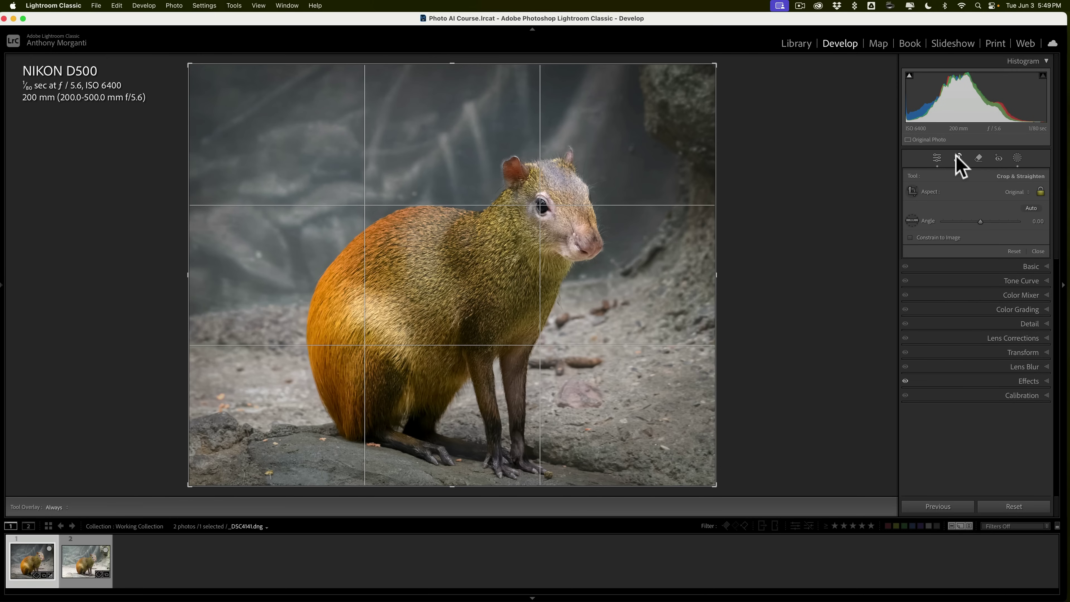
pyautogui.click(958, 158)
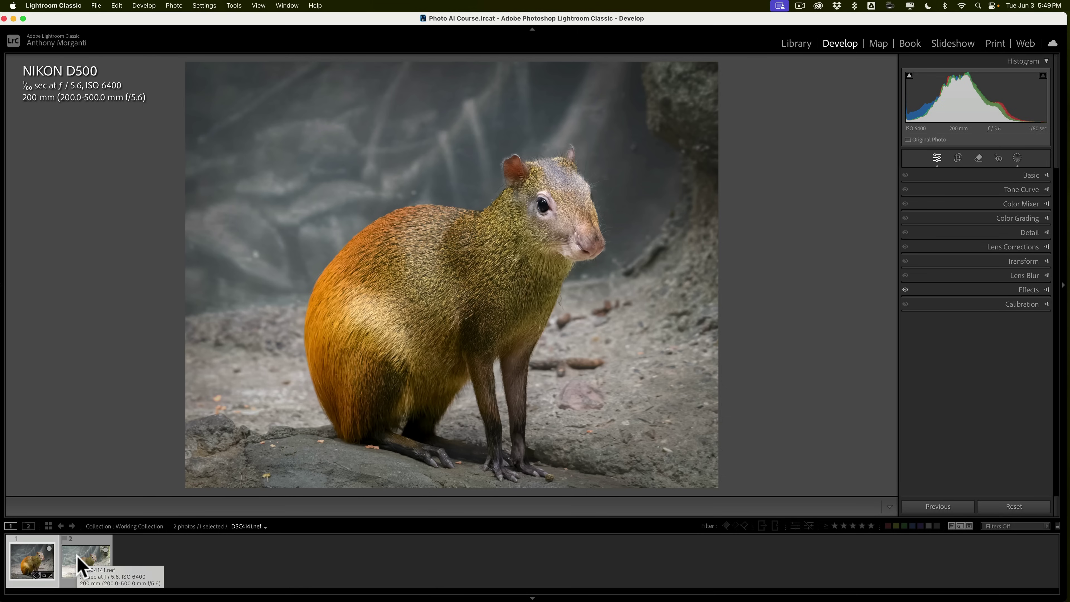
pyautogui.click(78, 562)
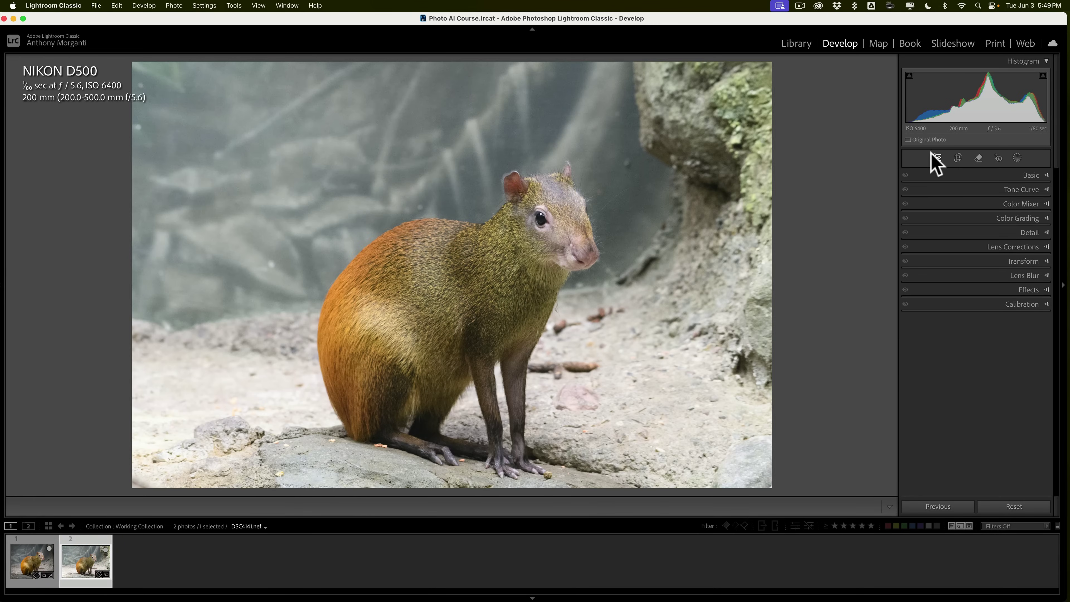
pyautogui.click(31, 562)
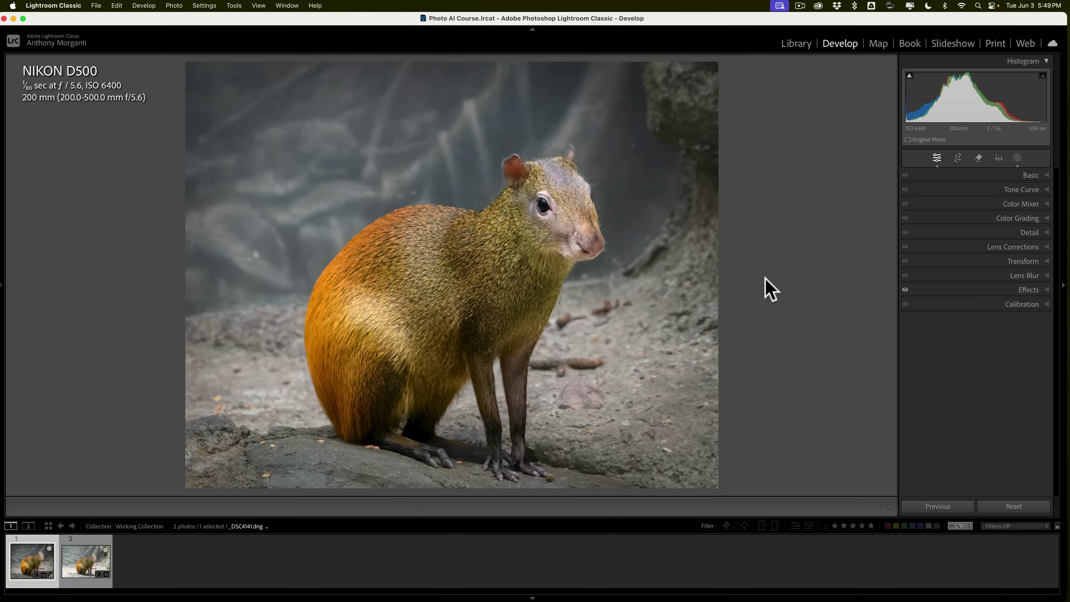
pyautogui.click(961, 158)
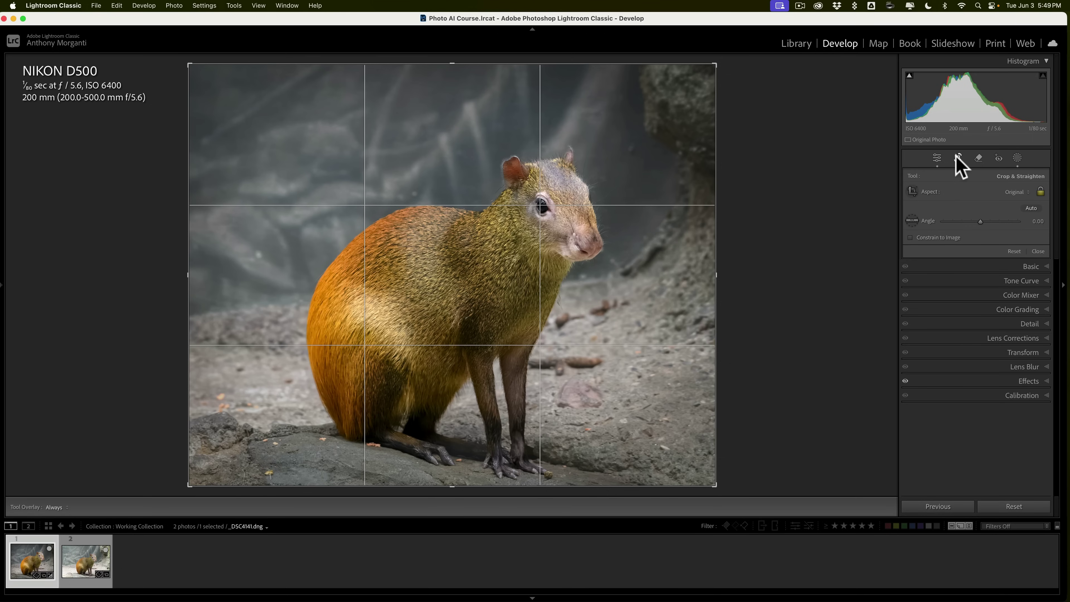
# Close Crop & Straighten without changes, returning to the agouti's main adjustments.
pyautogui.click(937, 158)
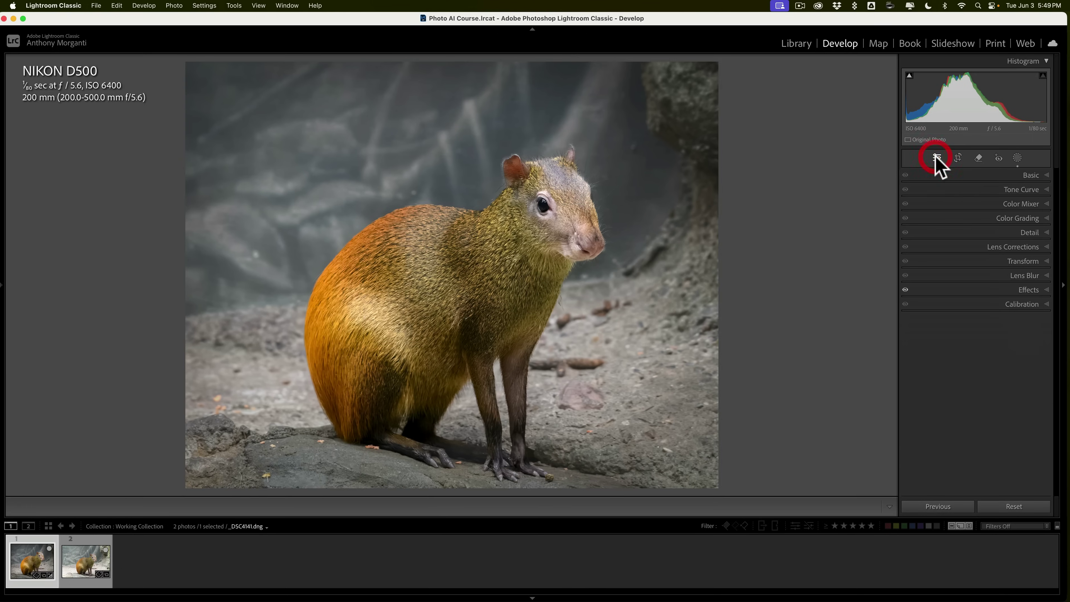